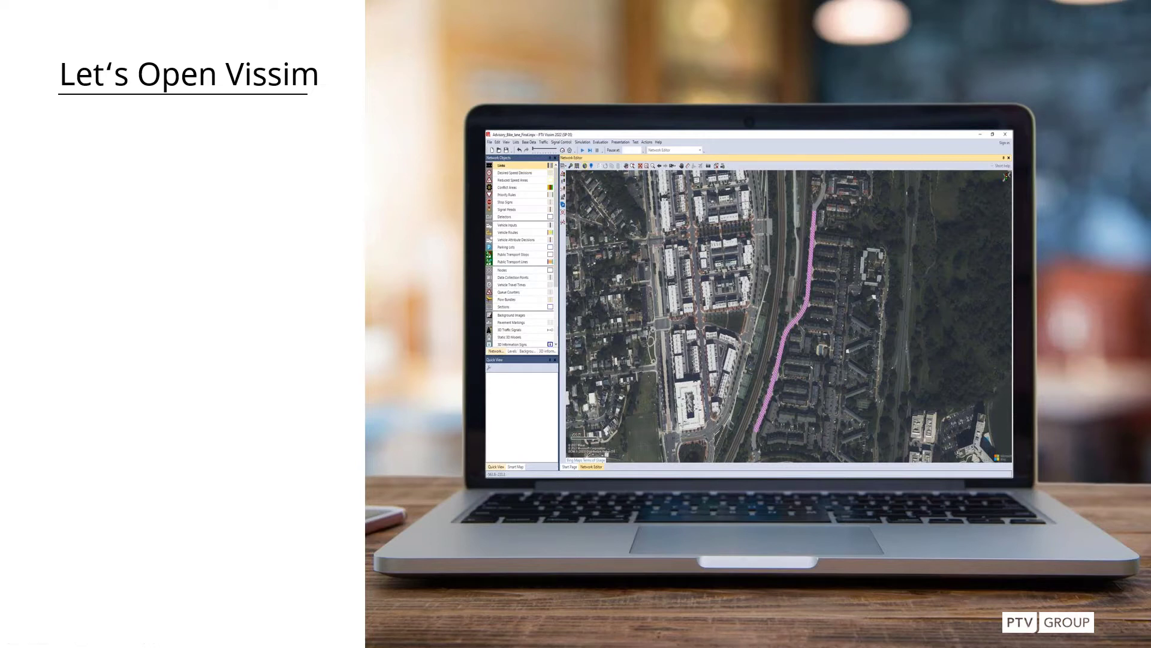
# Switch to AV Base Settings.inpx and open driving behavior 101, AV cautious (CoEXist)
pyautogui.hotkey('alt', 'Tab')
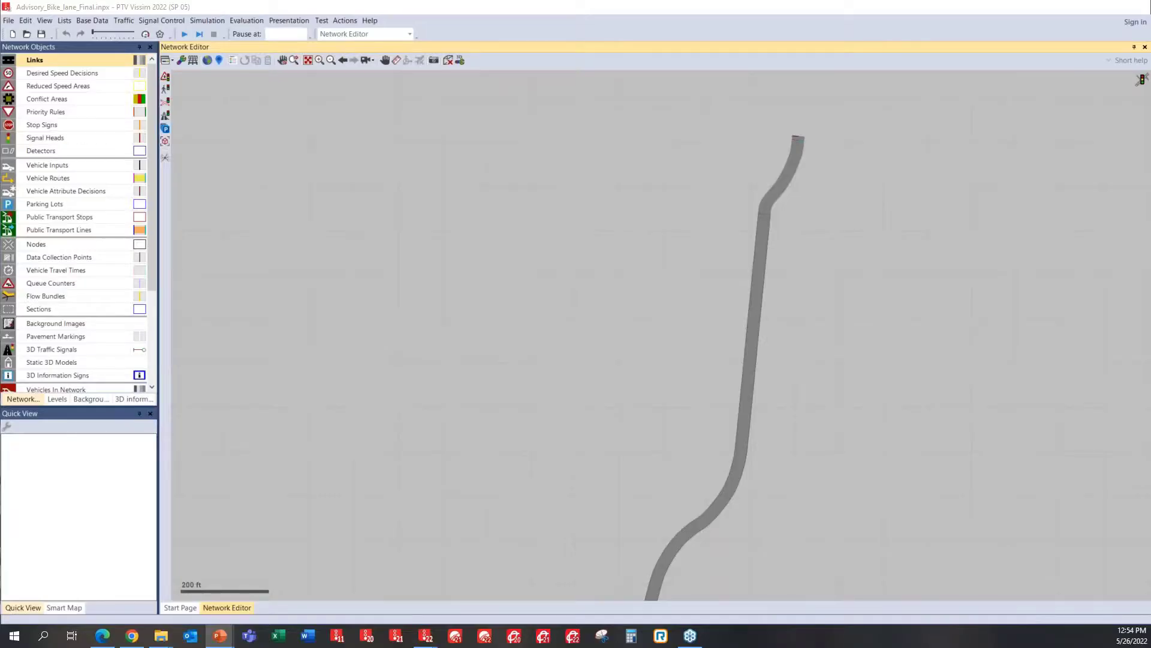
pyautogui.hotkey('alt', 'Tab')
pyautogui.hotkey('alt', 'Tab')
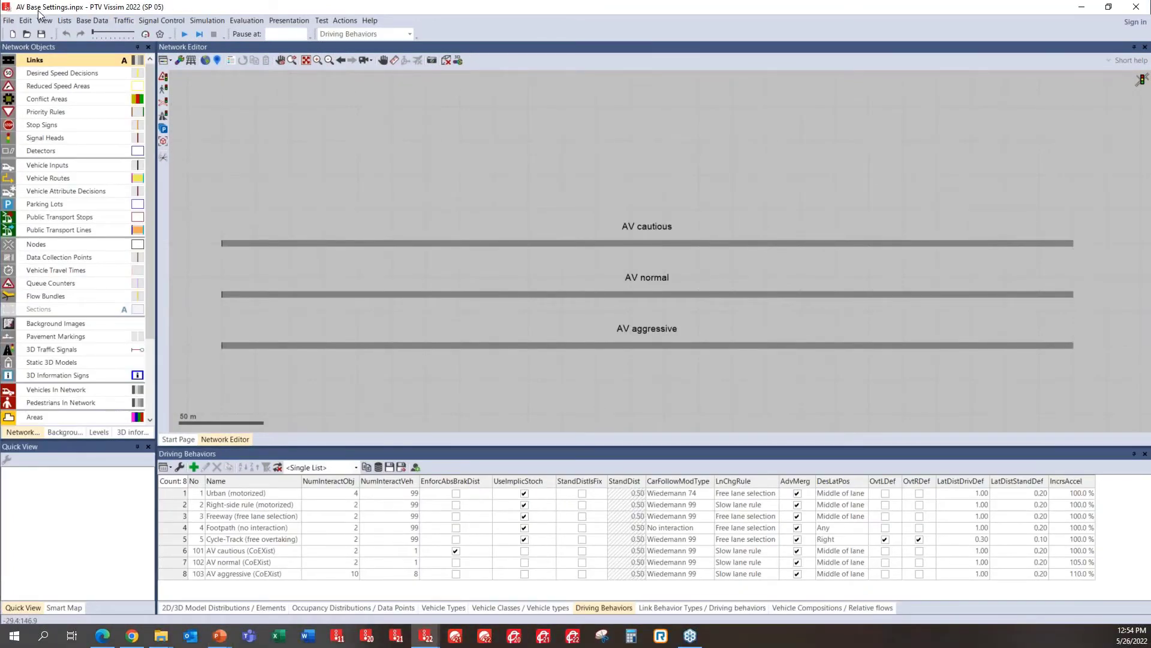
pyautogui.click(422, 265)
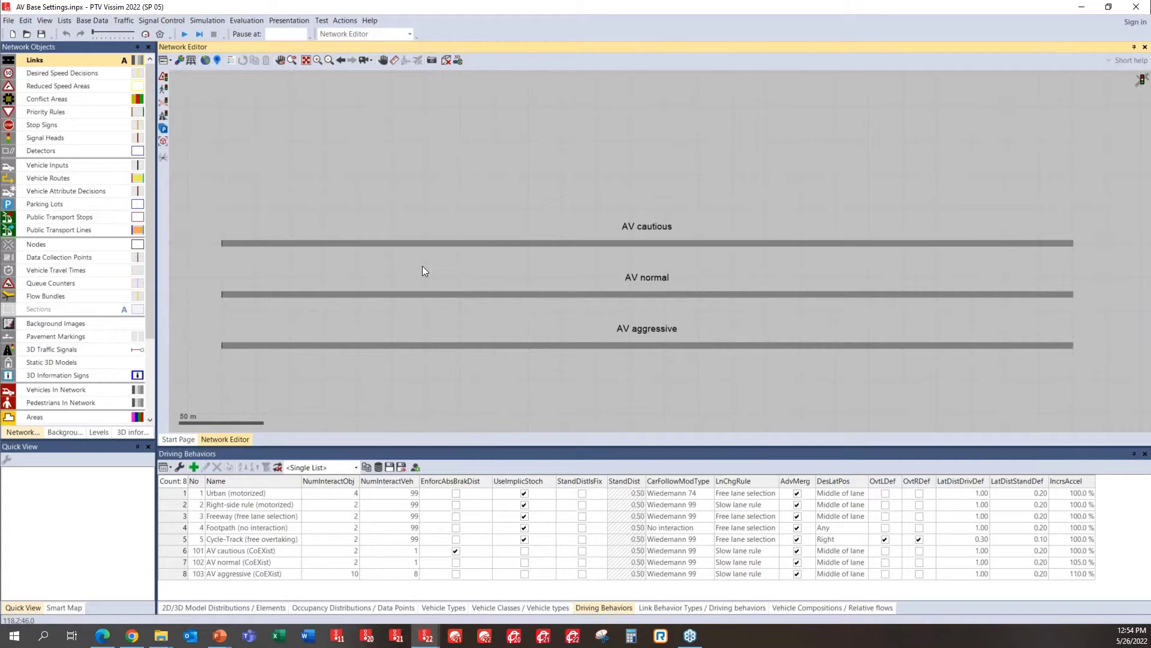
pyautogui.click(178, 552)
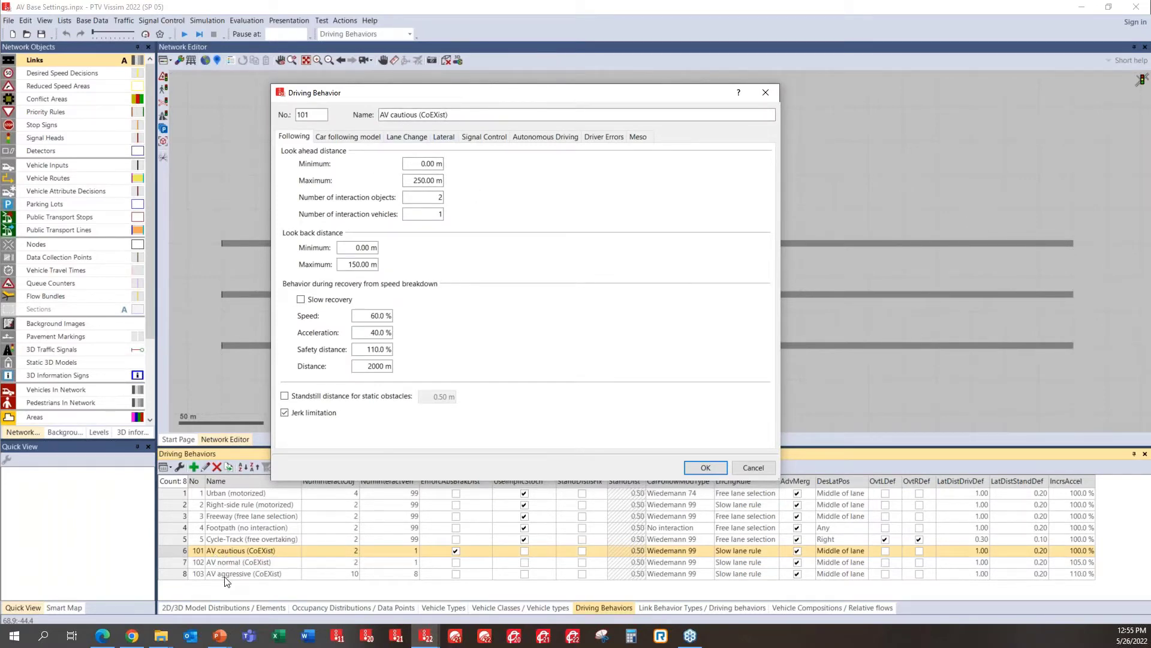
# Inspect AV cautious's Following (CC1 gap time), Lane Change and Autonomous Driving tabs, then cancel unchanged
pyautogui.click(377, 143)
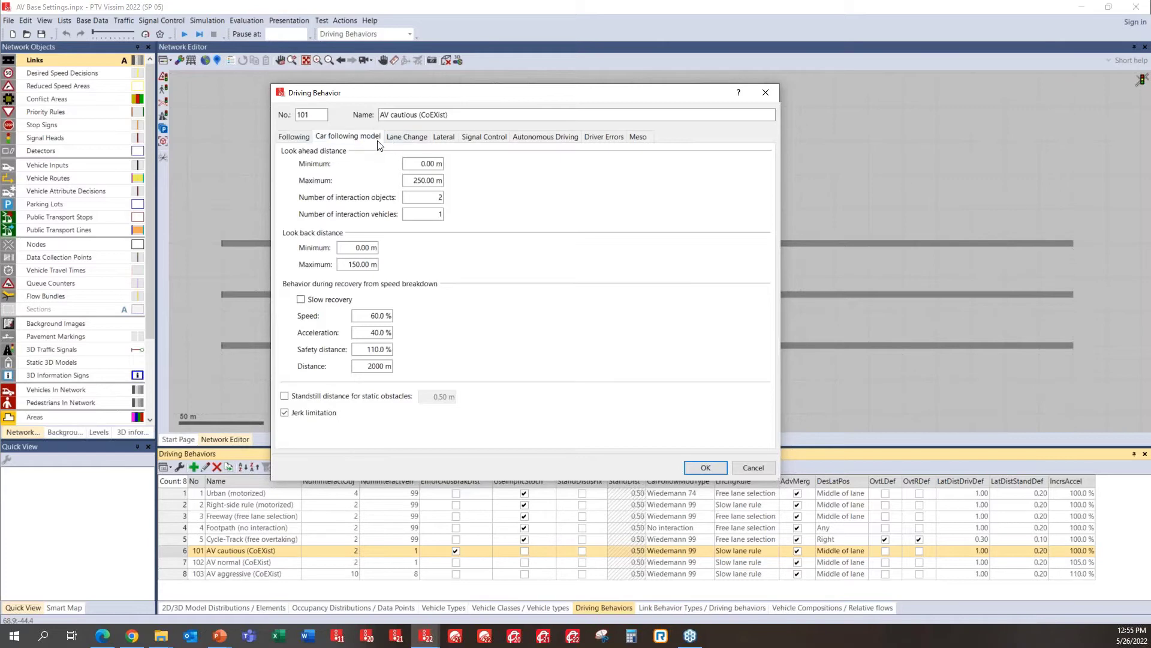
pyautogui.click(451, 202)
pyautogui.click(450, 203)
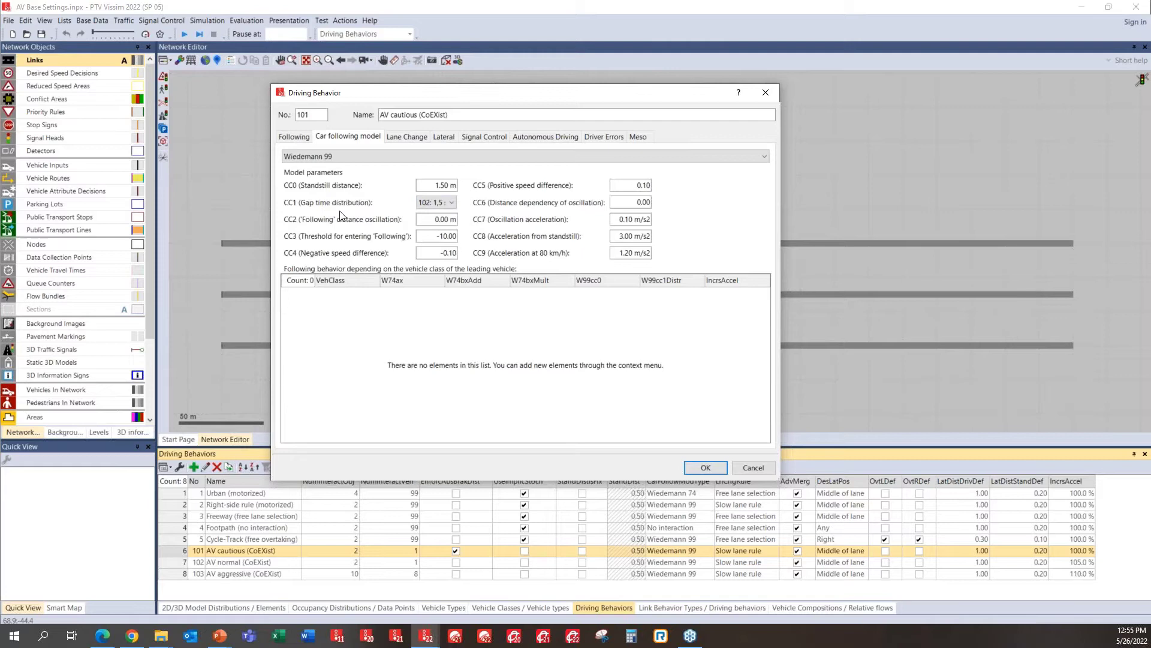
pyautogui.click(411, 140)
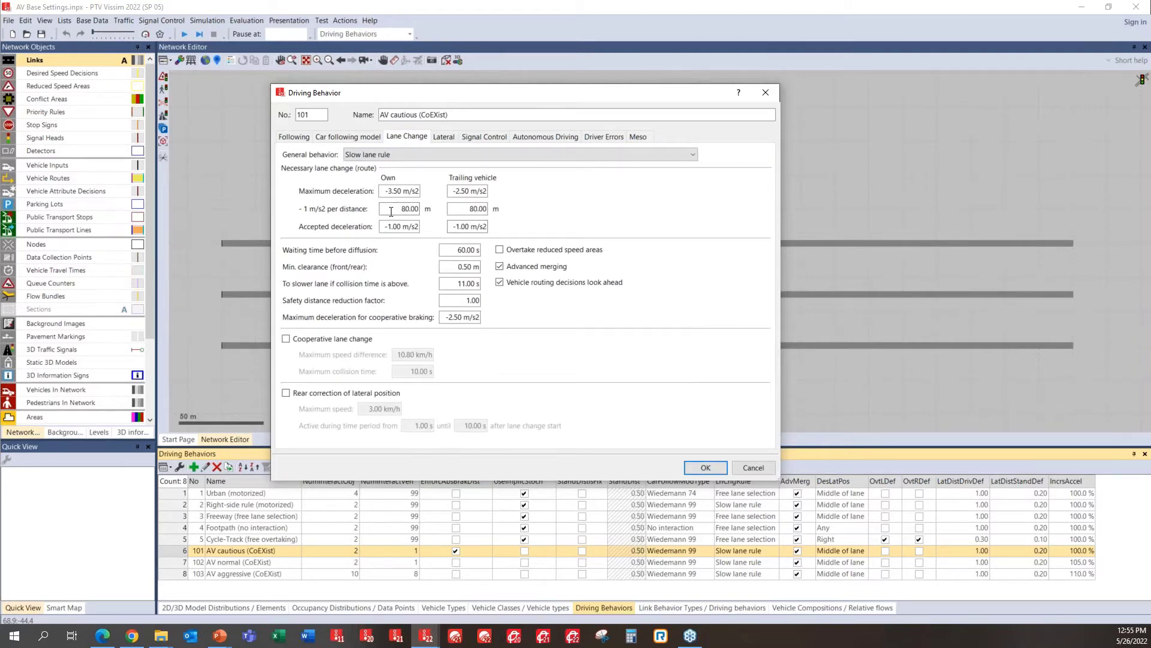
pyautogui.click(543, 138)
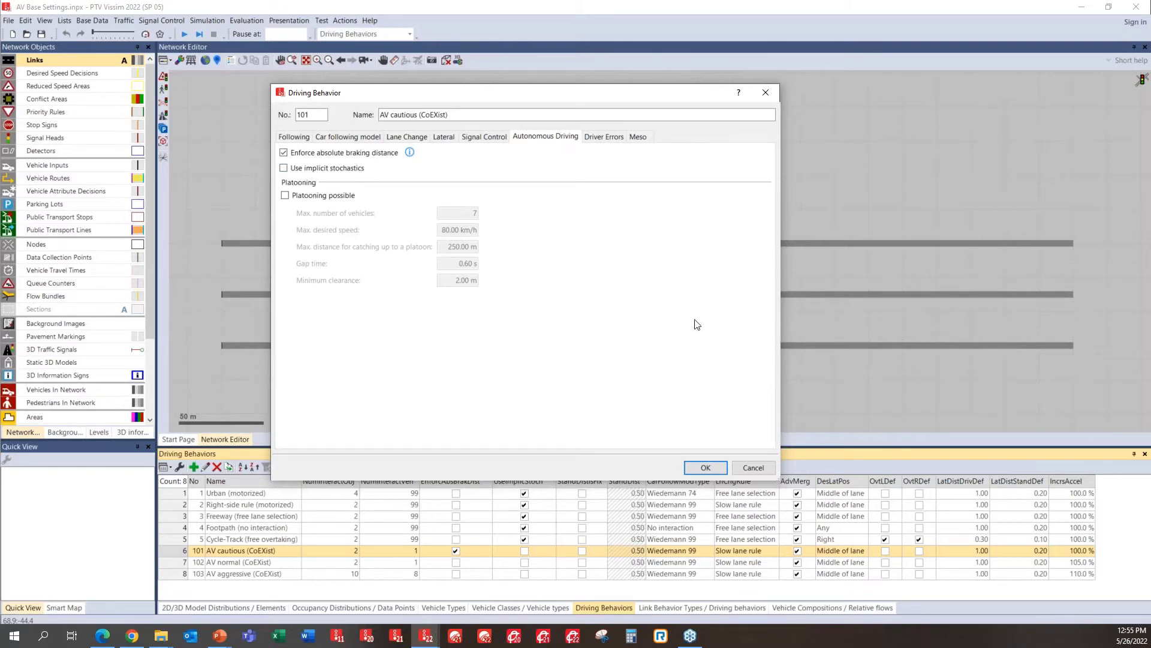
pyautogui.click(753, 468)
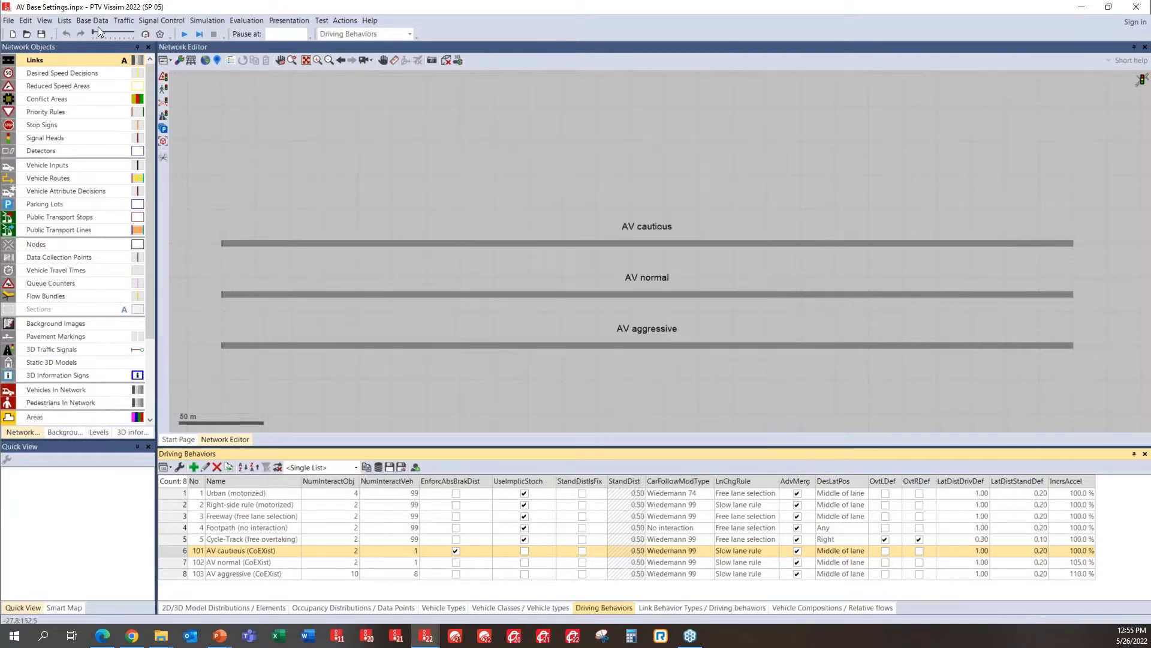
# Open the Maximum Acceleration functions and view the Car_AV and HGV_AV data points
pyautogui.click(92, 21)
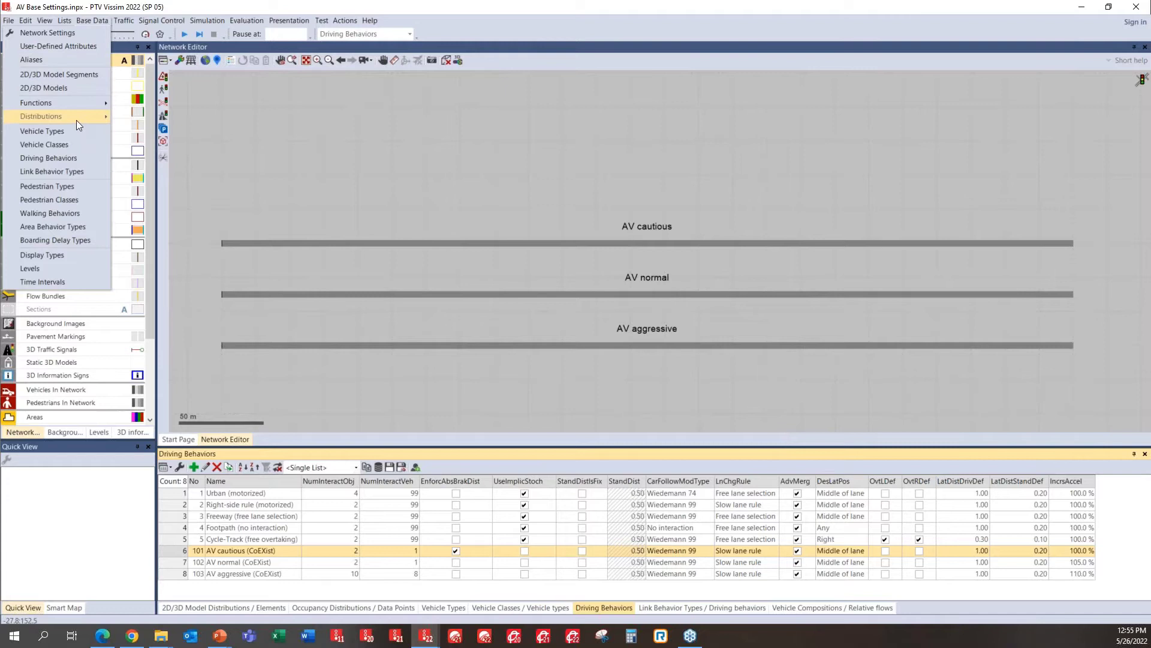
pyautogui.moveTo(77, 116)
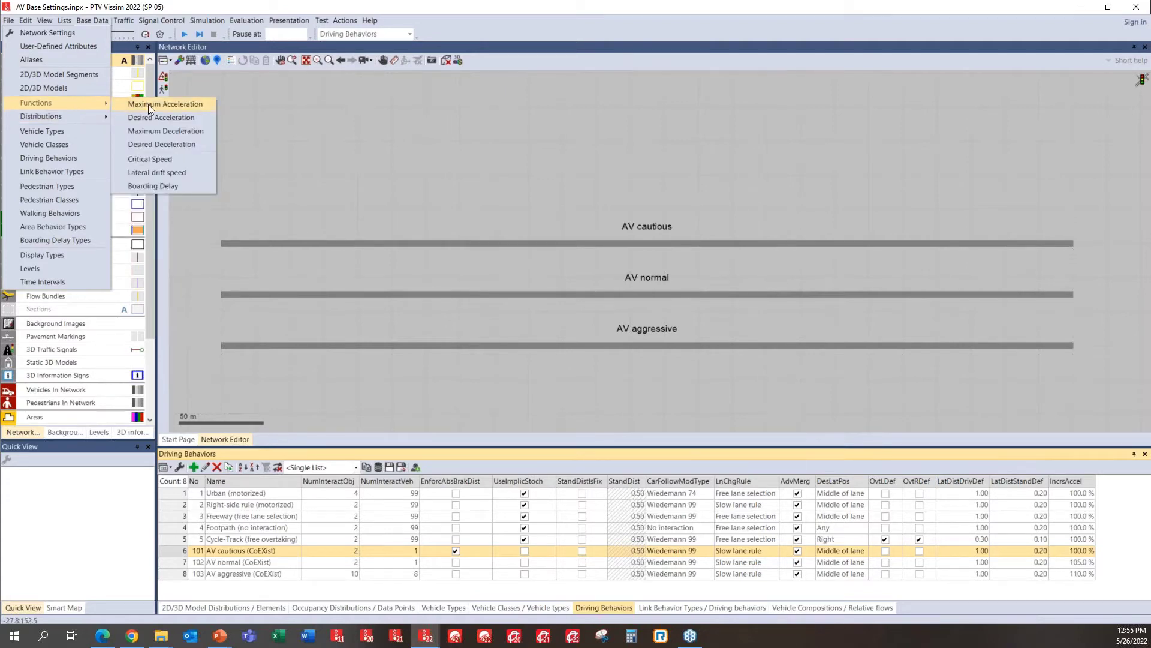
pyautogui.click(148, 104)
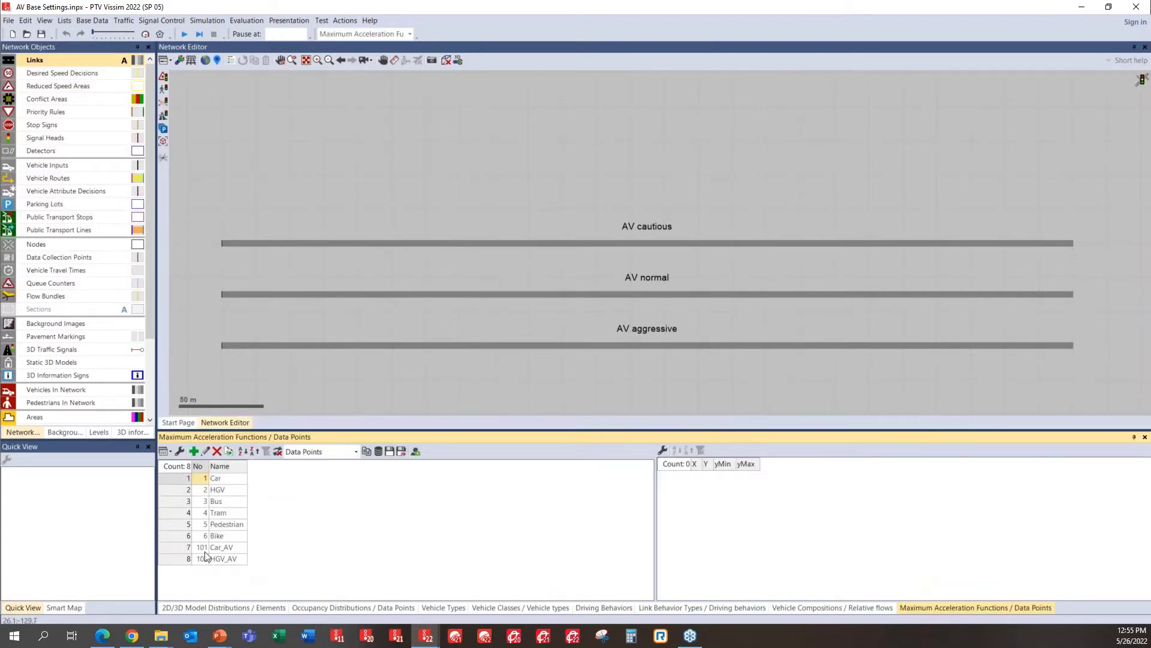
pyautogui.click(182, 548)
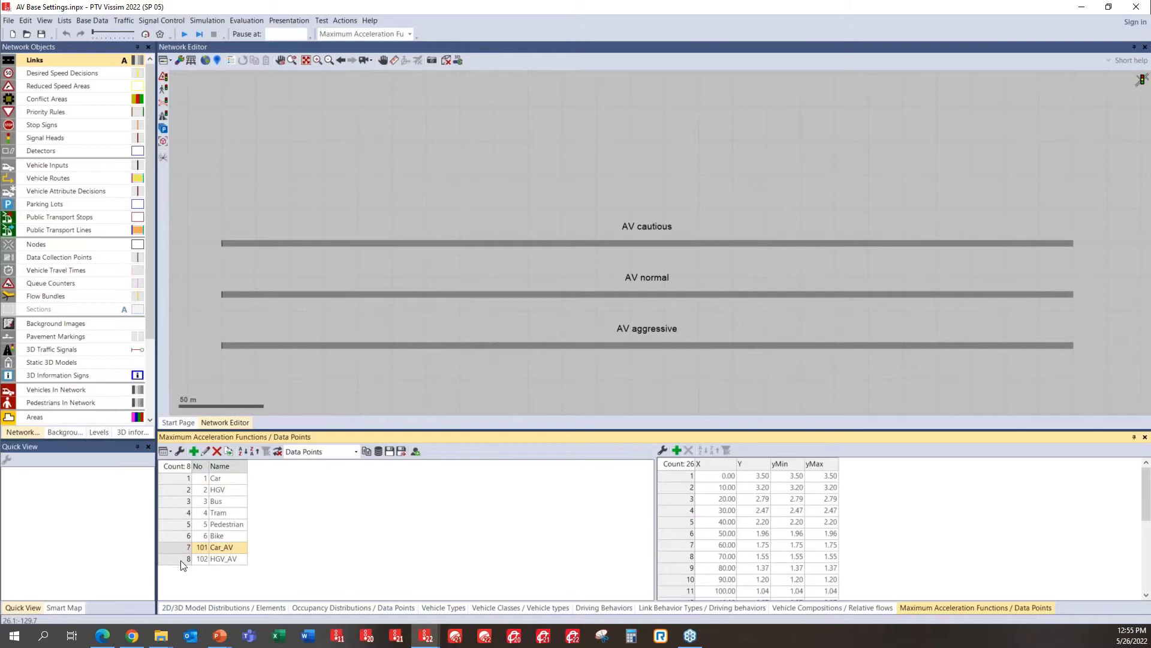
pyautogui.click(180, 560)
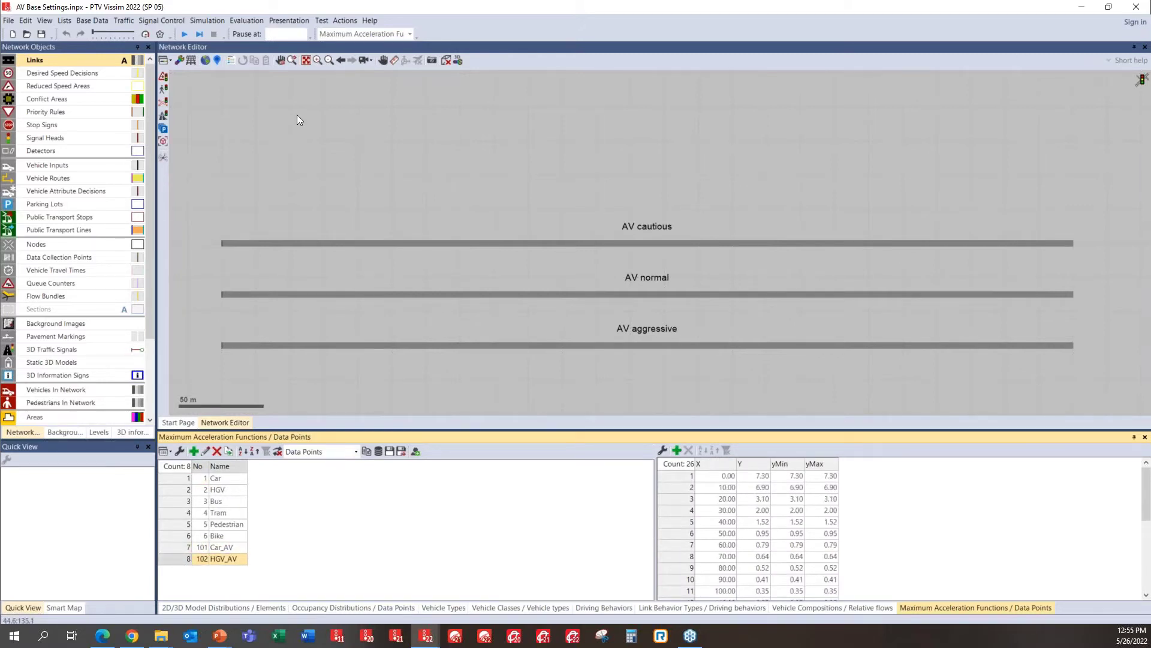
# Open Centreville_v2.inpx and bring up the File menu's Read Additionally option
pyautogui.click(9, 21)
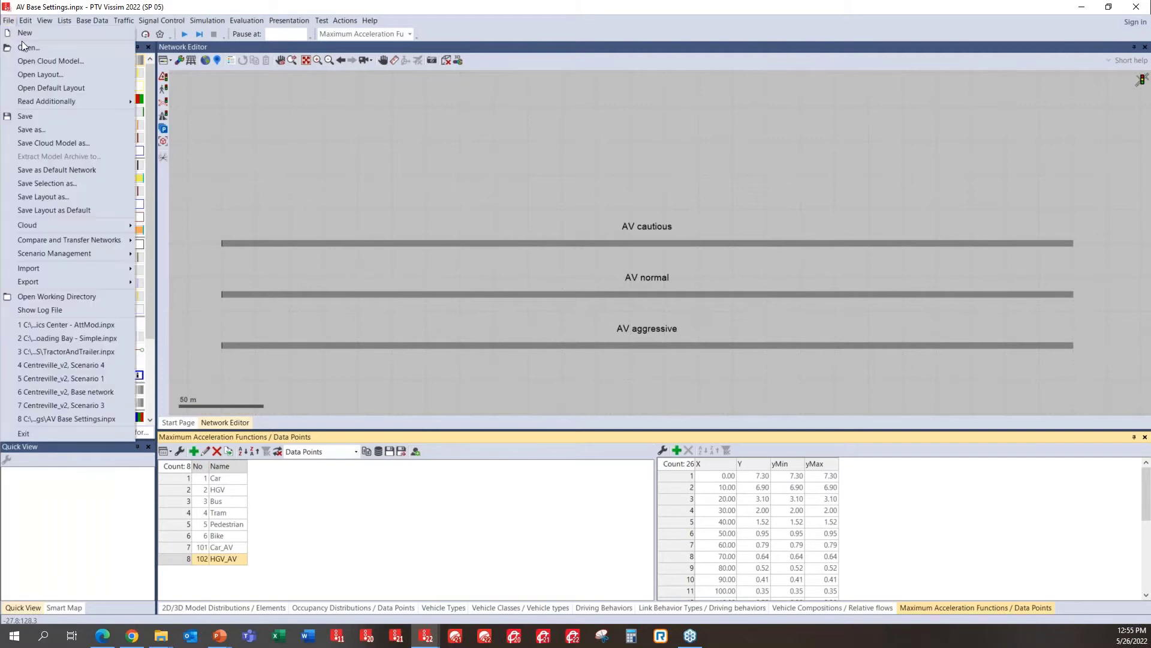
pyautogui.click(380, 150)
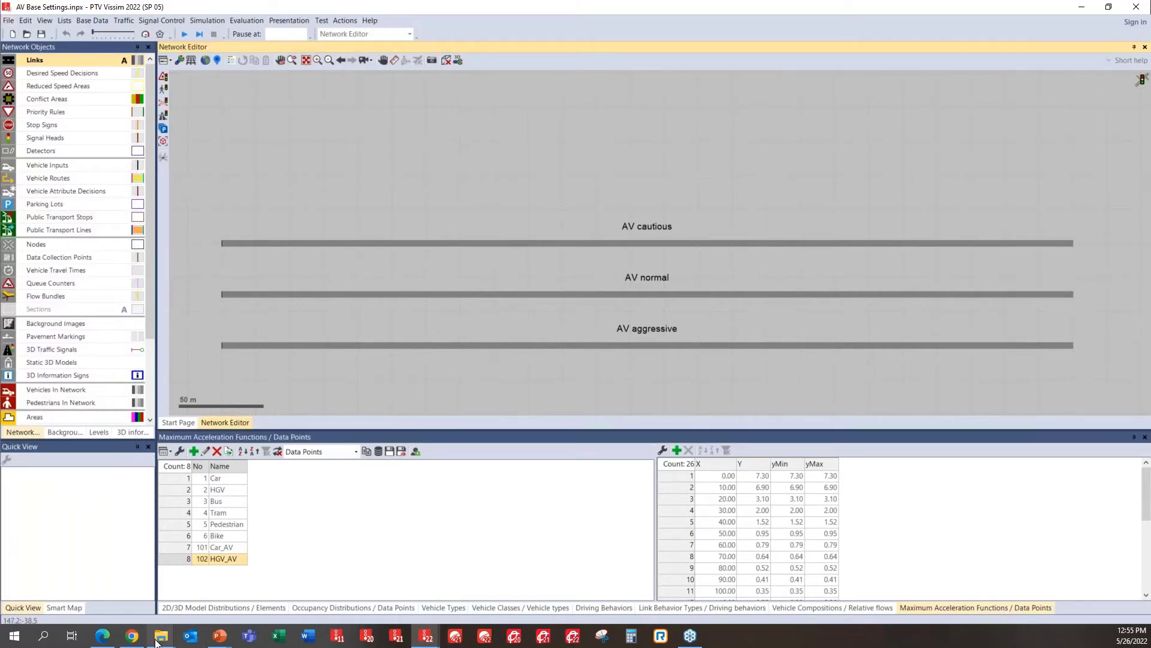
pyautogui.moveTo(162, 635)
pyautogui.moveTo(203, 590)
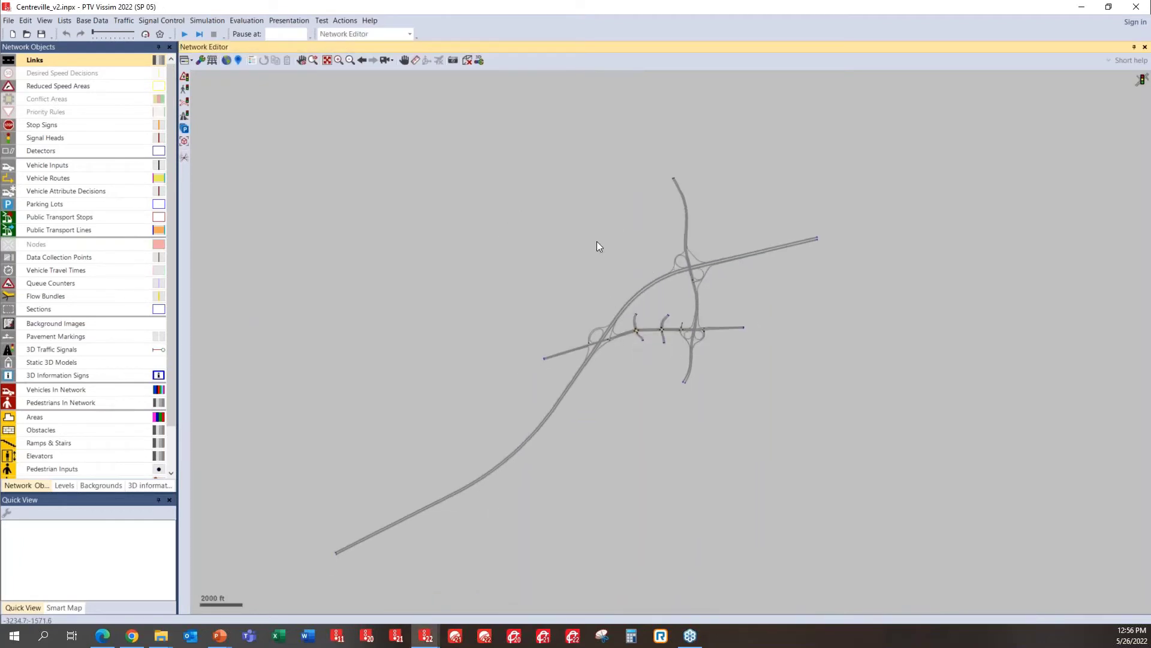
pyautogui.click(9, 20)
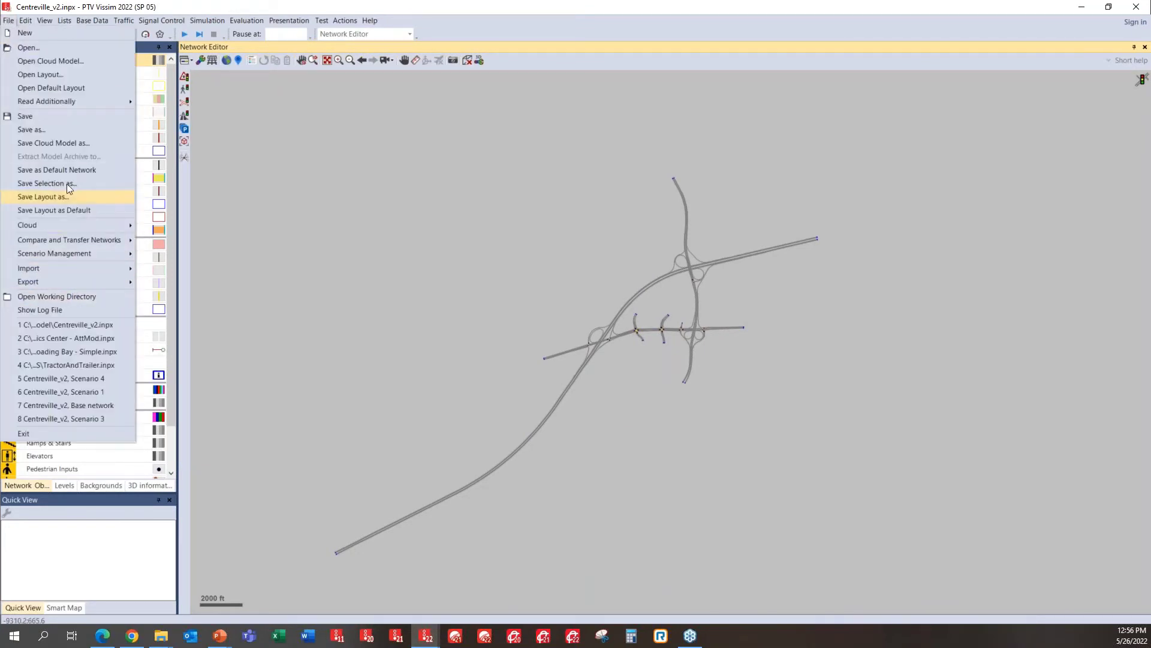
pyautogui.moveTo(64, 106)
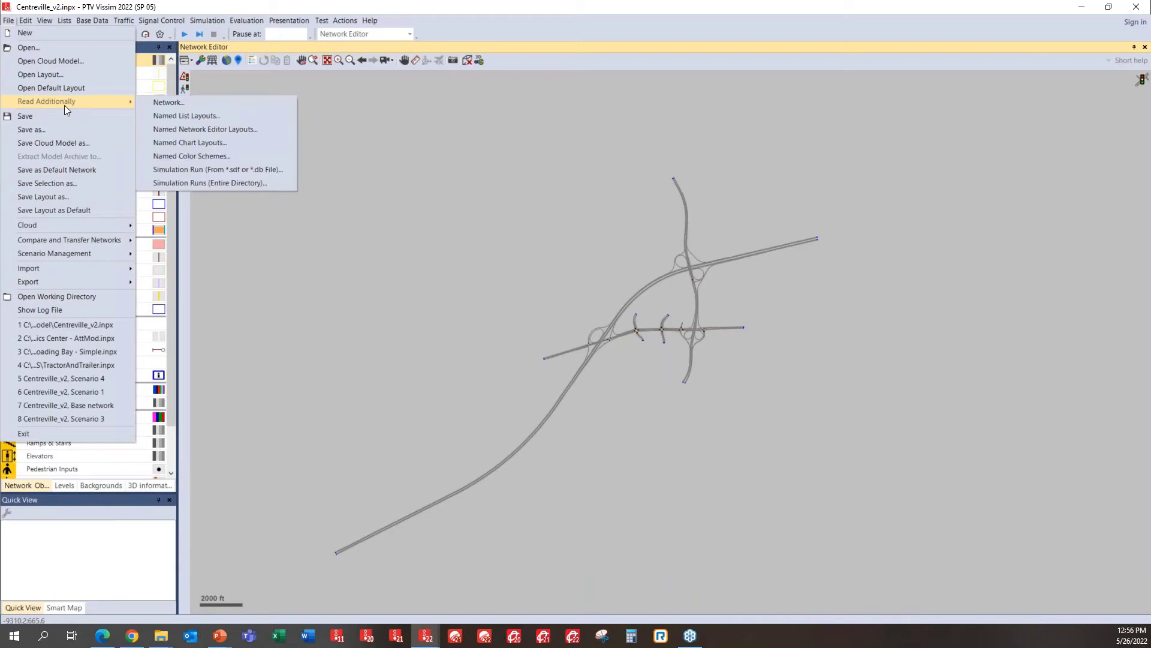
# Browse to 3_AV_Assessment\AV Base Settings and select AV Base Settings.inpx to read additionally
pyautogui.click(168, 104)
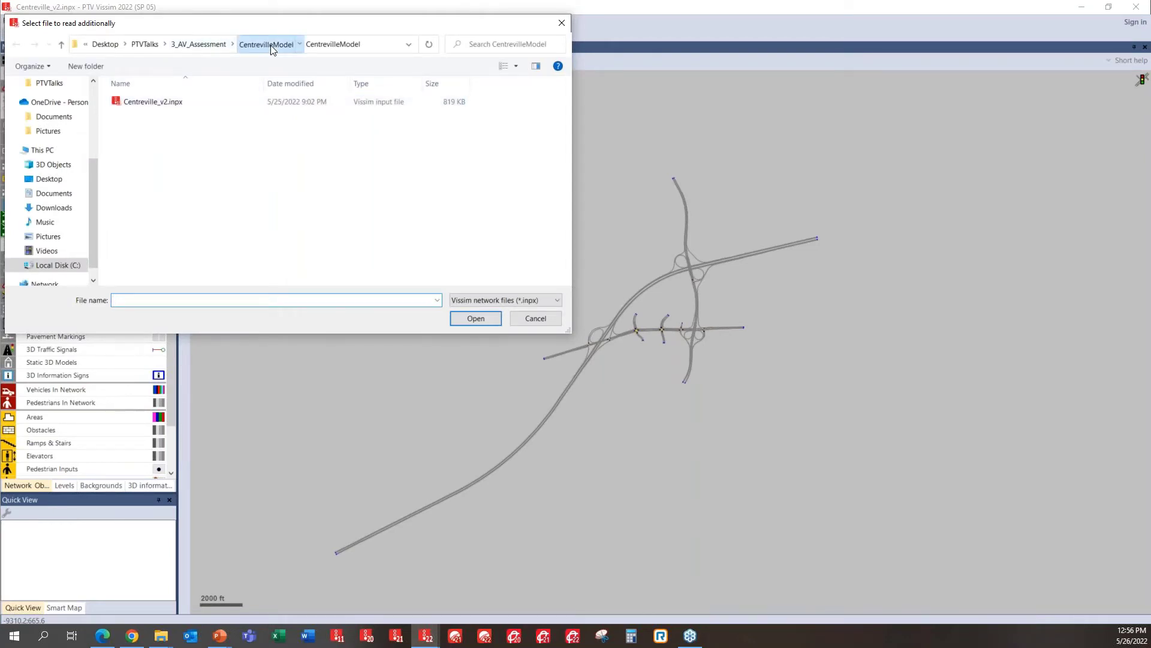
pyautogui.click(203, 44)
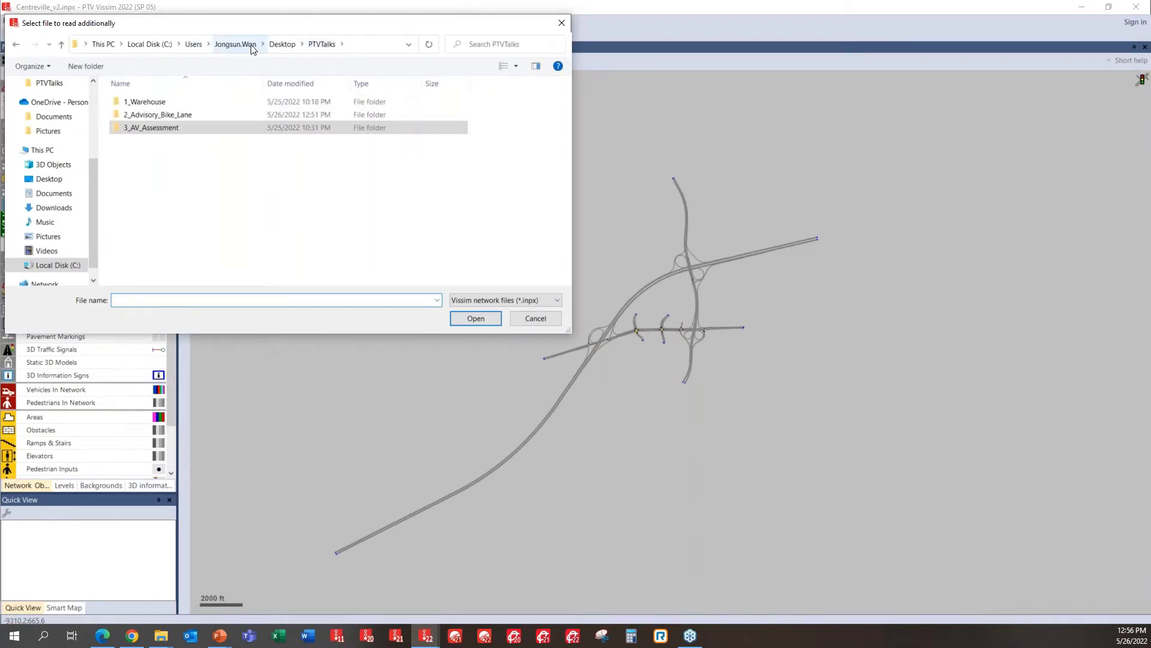
pyautogui.doubleClick(163, 128)
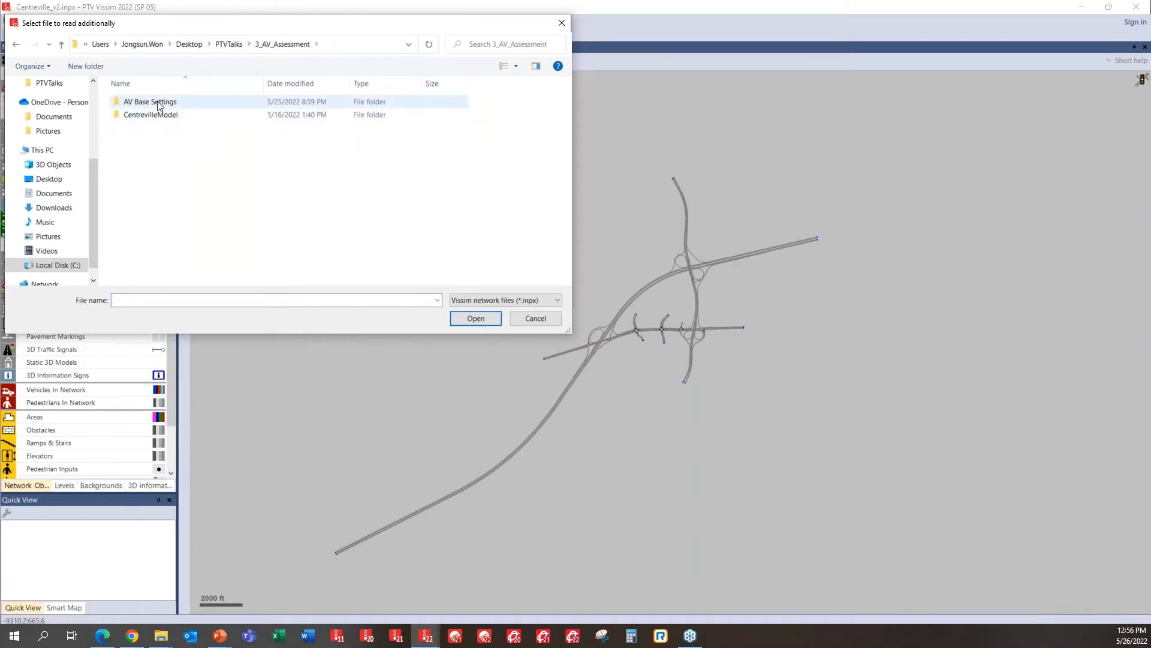
pyautogui.doubleClick(158, 104)
pyautogui.click(170, 116)
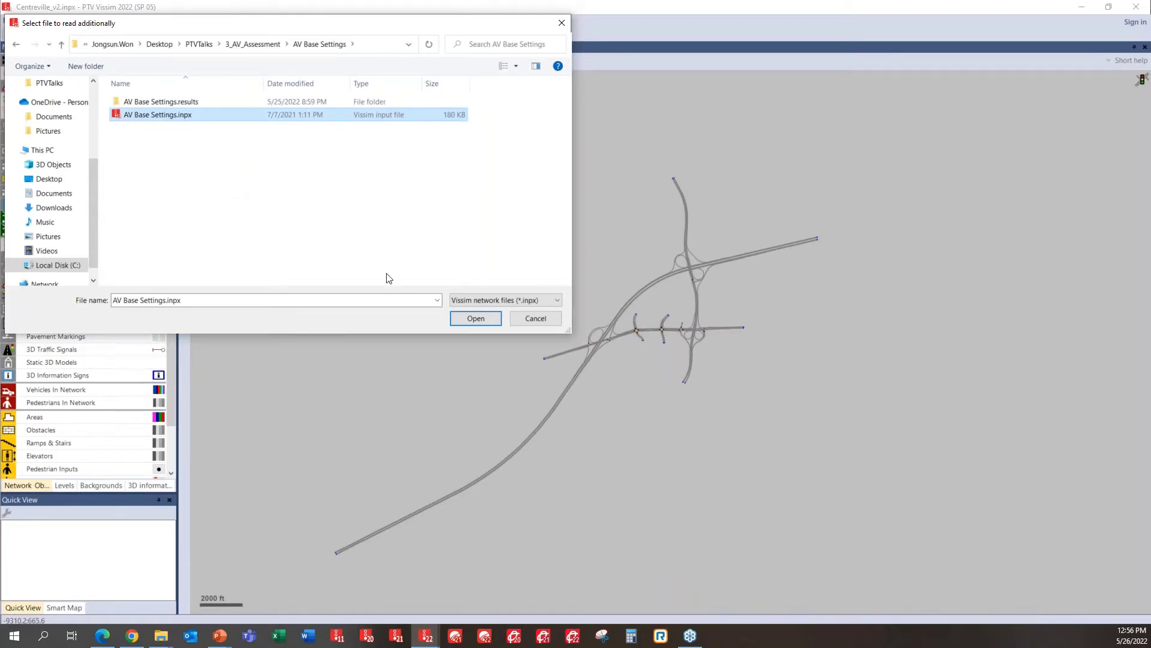
# Load the file, mark nothing for reading, then tick the maximum/desired acceleration and deceleration functions
pyautogui.click(483, 323)
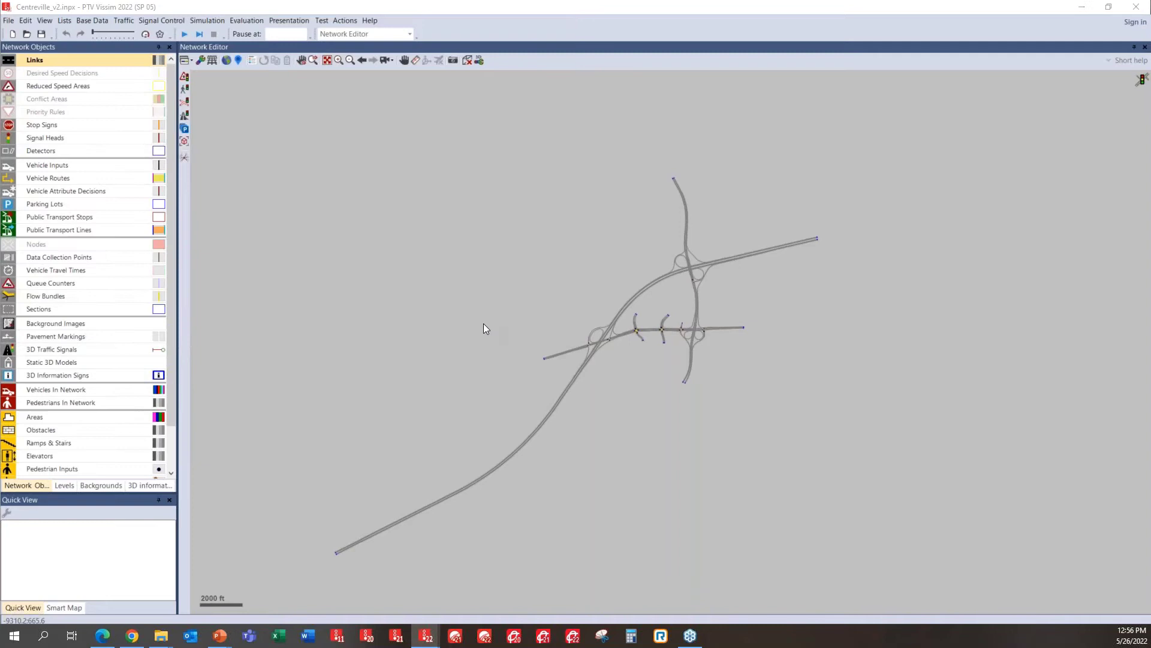
pyautogui.moveTo(288, 89); pyautogui.dragTo(475, 95)
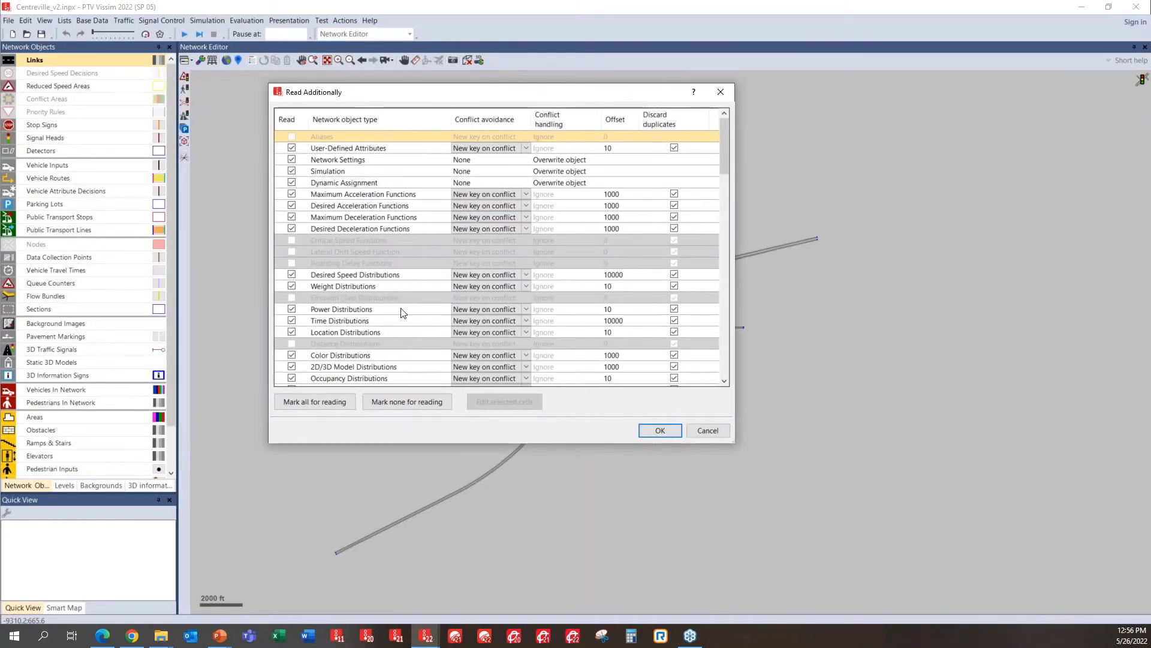
pyautogui.click(408, 400)
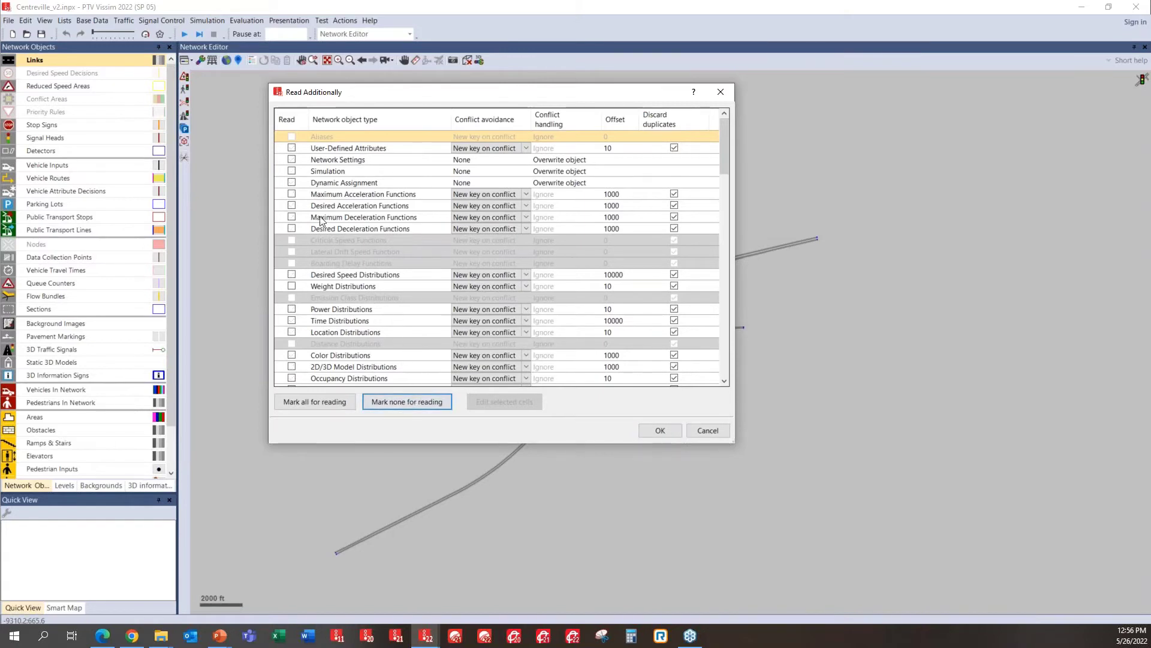
pyautogui.click(292, 194)
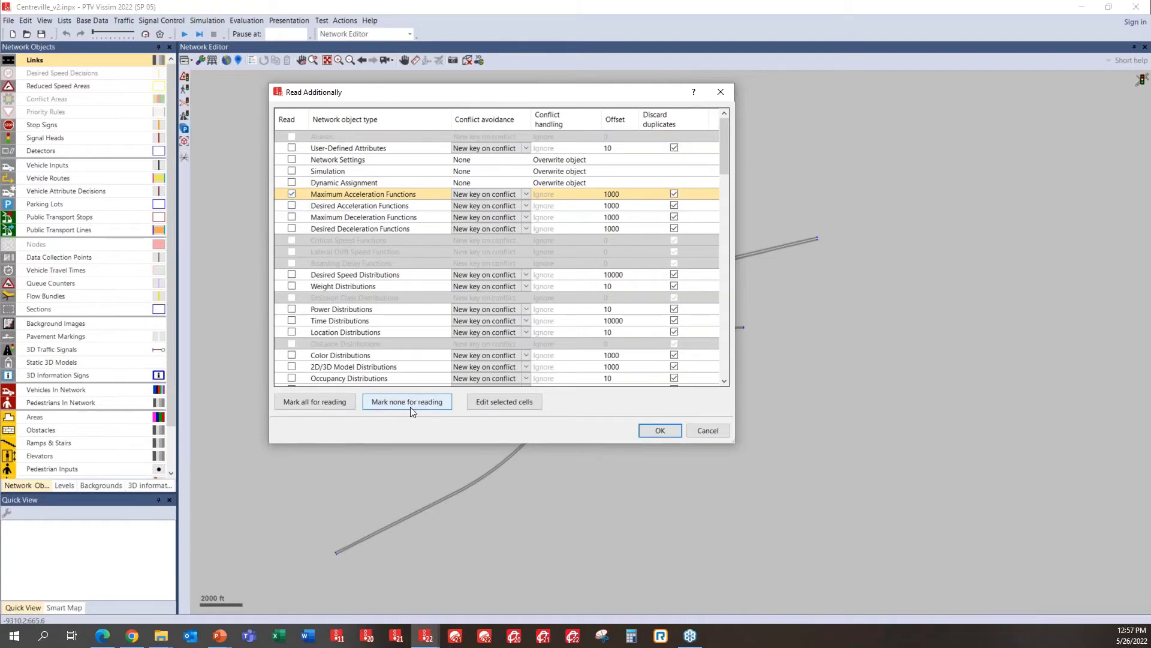
pyautogui.click(292, 206)
pyautogui.click(291, 217)
pyautogui.click(291, 228)
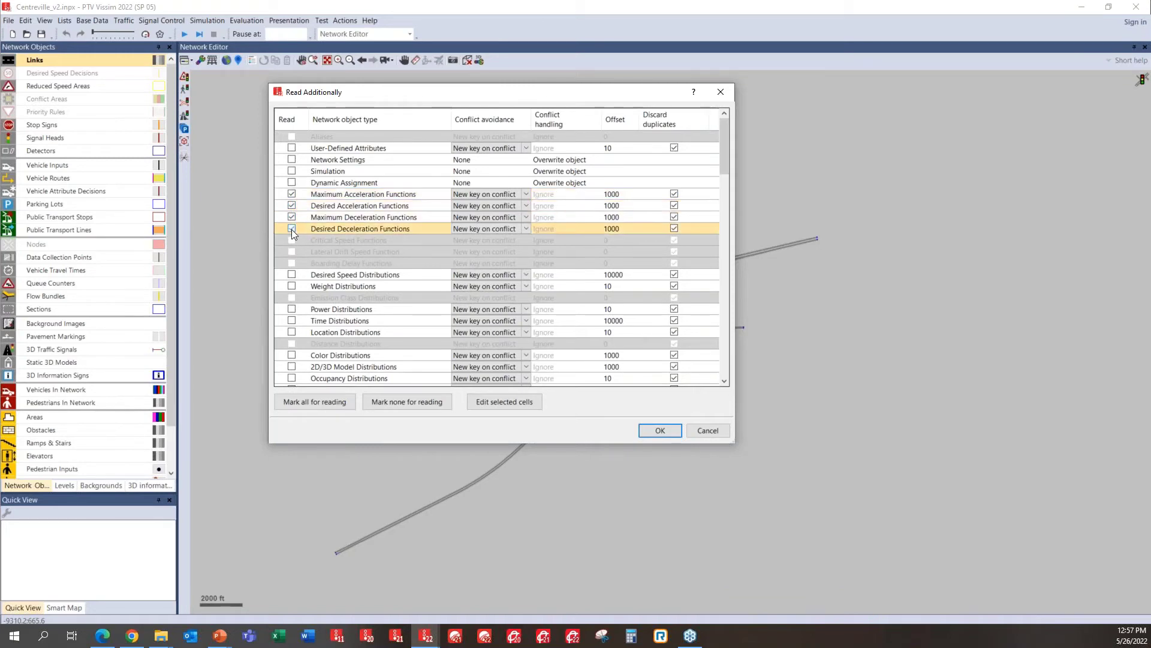
# Also include Desired Speed, Time, 2D/3D Model and Occupancy distributions
pyautogui.click(291, 274)
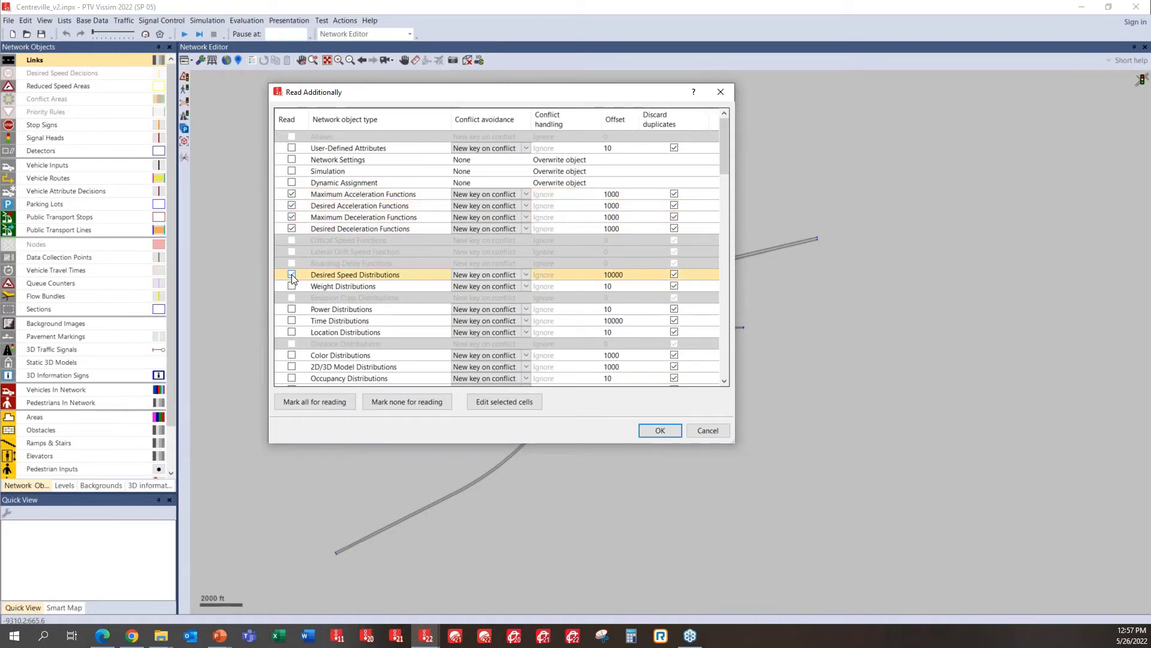
pyautogui.click(292, 323)
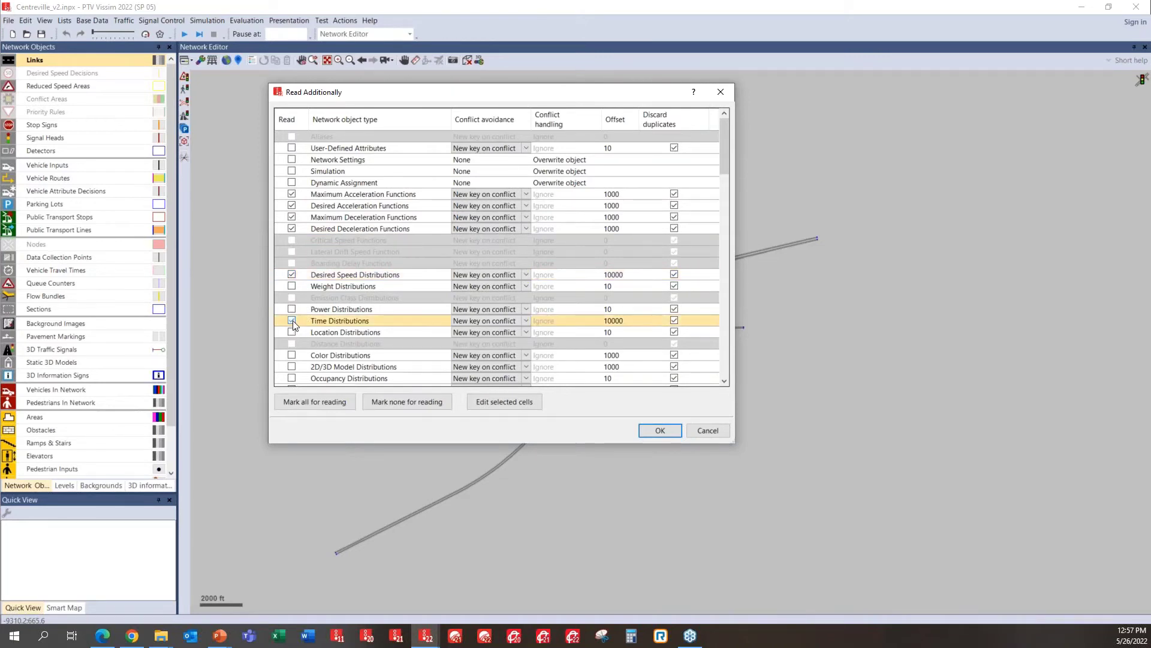
pyautogui.scroll(-1, 290, 332)
pyautogui.click(292, 332)
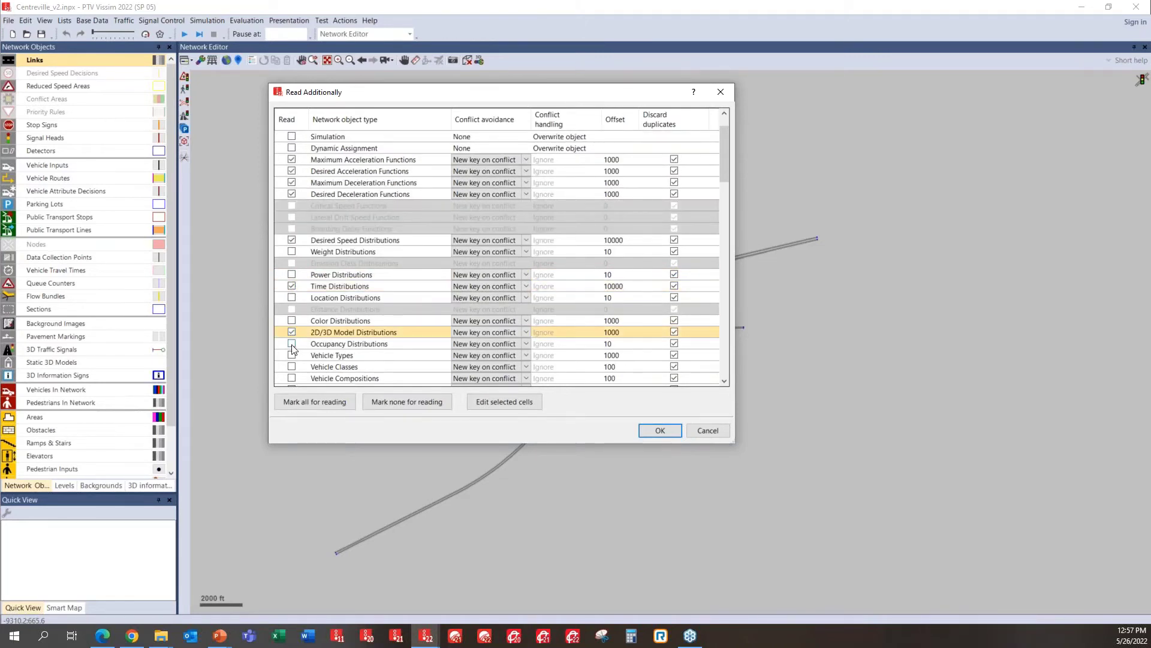
pyautogui.click(292, 346)
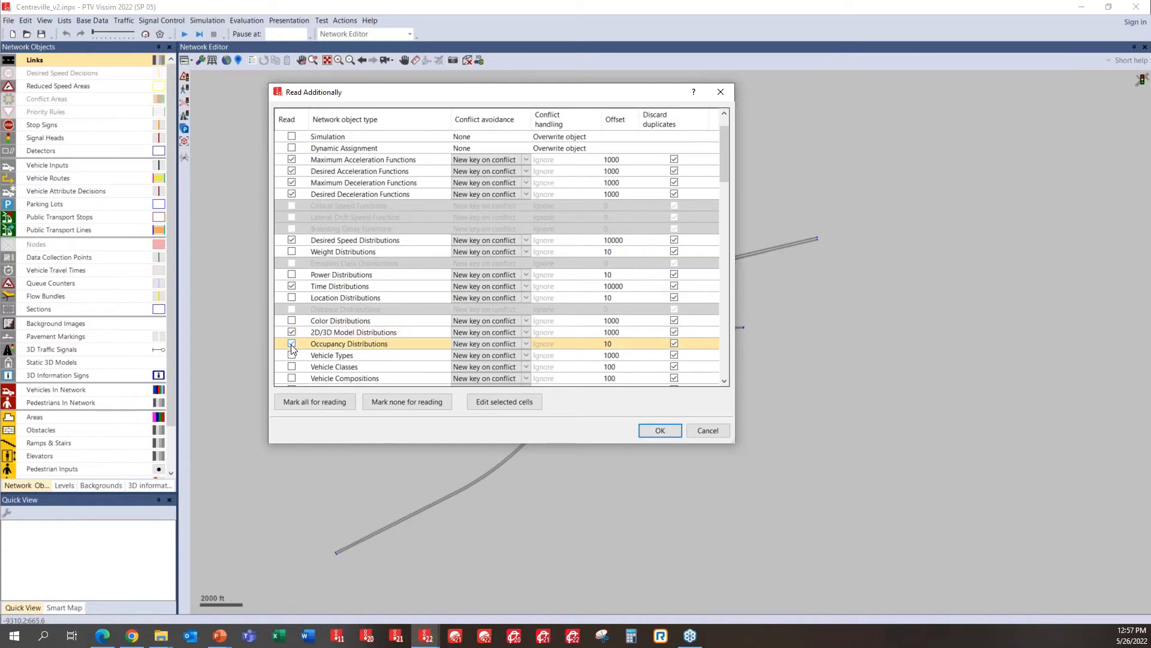
# Add Vehicle Types, Vehicle Classes, Driving Behaviors and Link Behavior Types, then import them
pyautogui.scroll(-1, 314, 346)
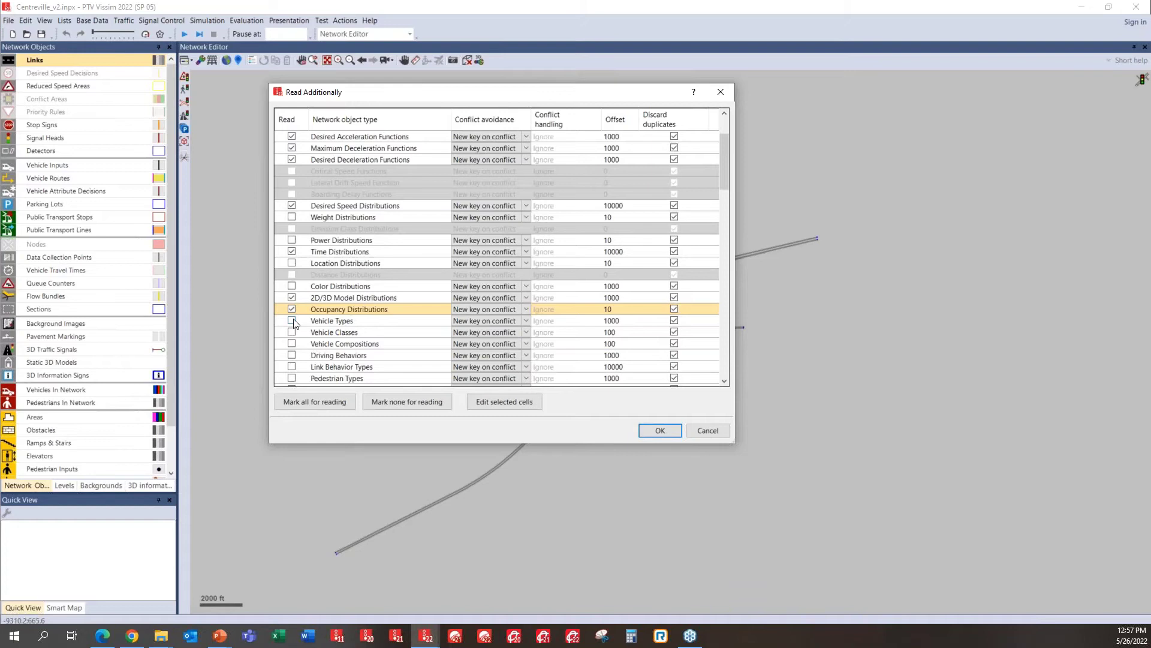
pyautogui.click(293, 322)
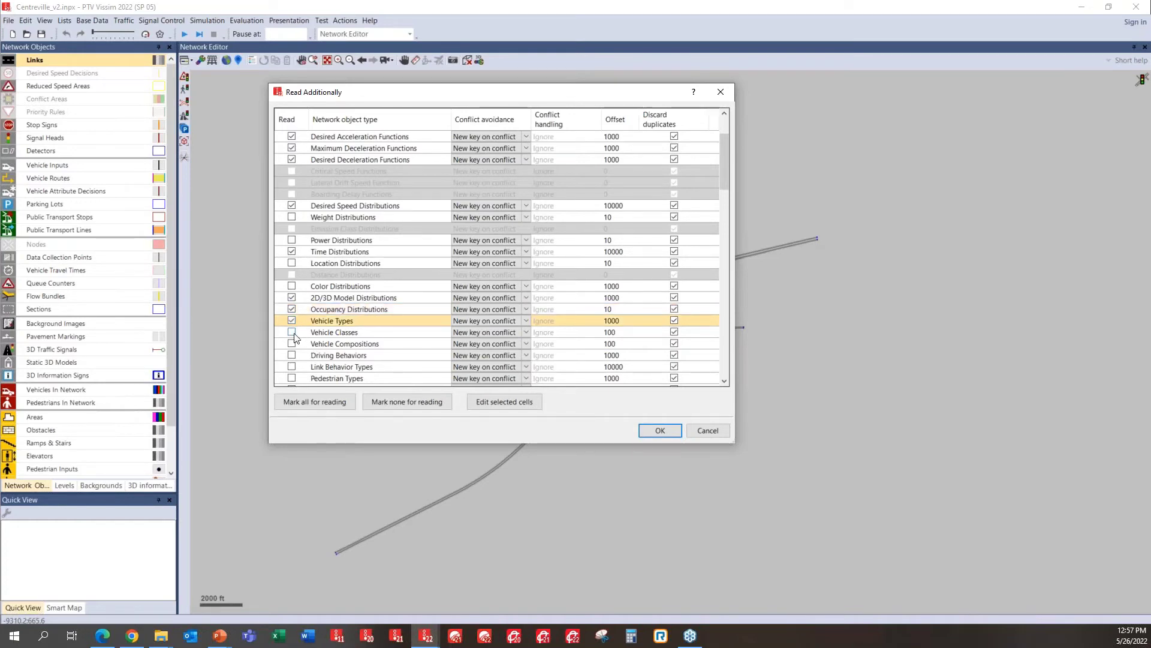
pyautogui.click(291, 332)
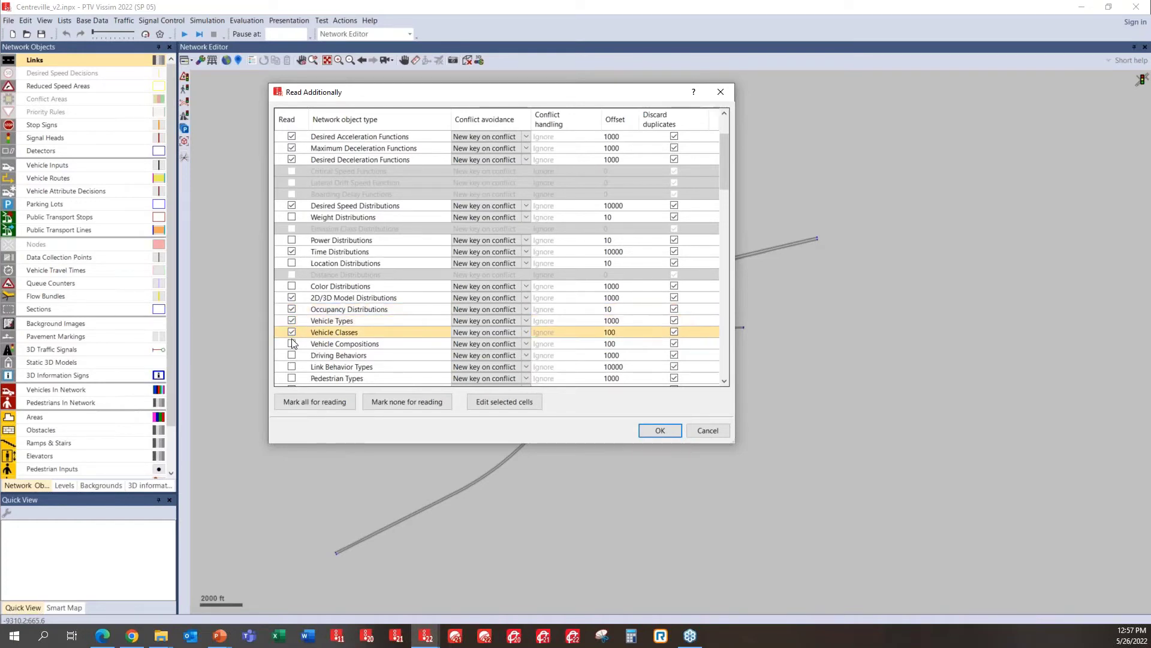
pyautogui.click(292, 355)
pyautogui.scroll(-1, 294, 354)
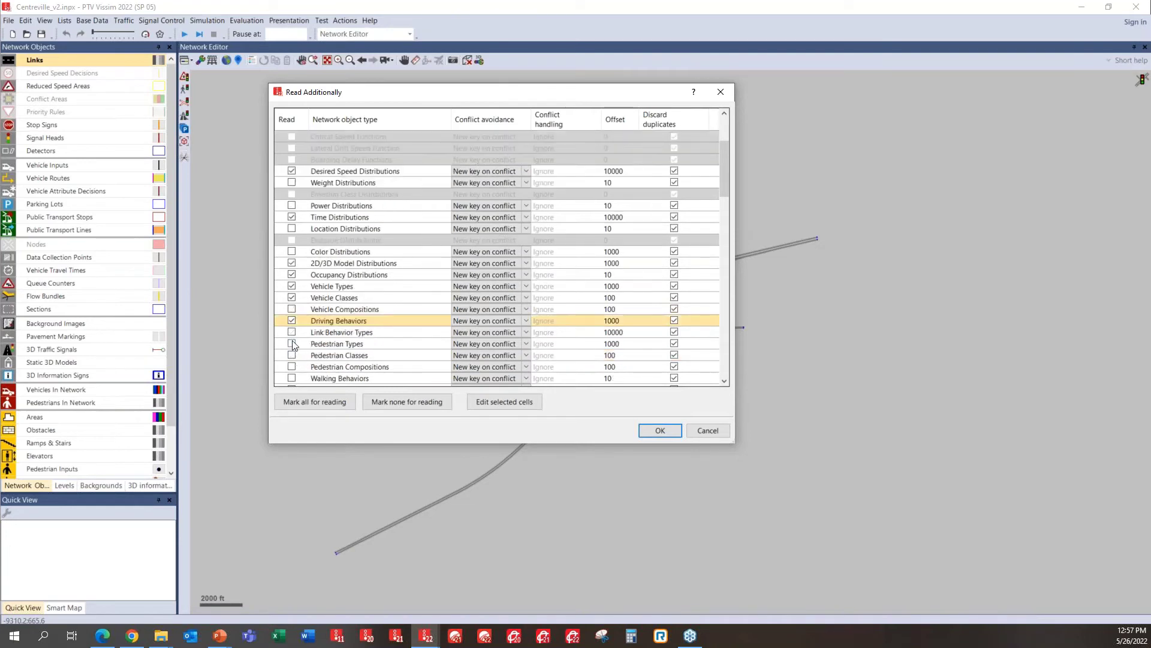
pyautogui.click(291, 331)
pyautogui.click(291, 331)
pyautogui.scroll(-3, 329, 333)
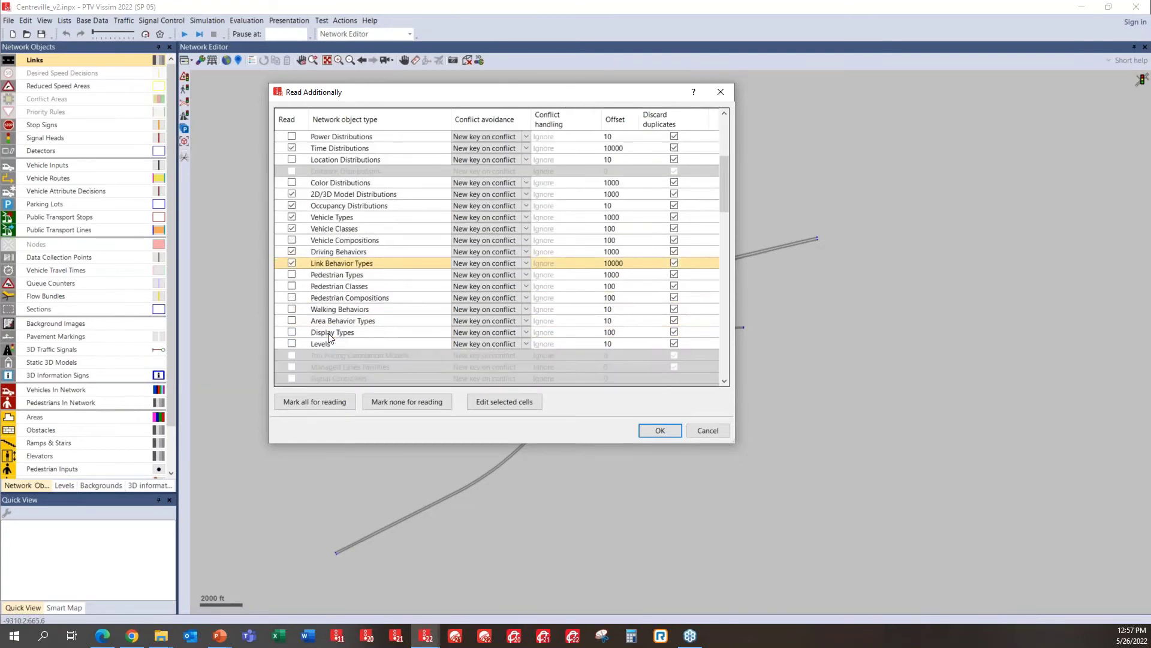
pyautogui.scroll(-1, 430, 339)
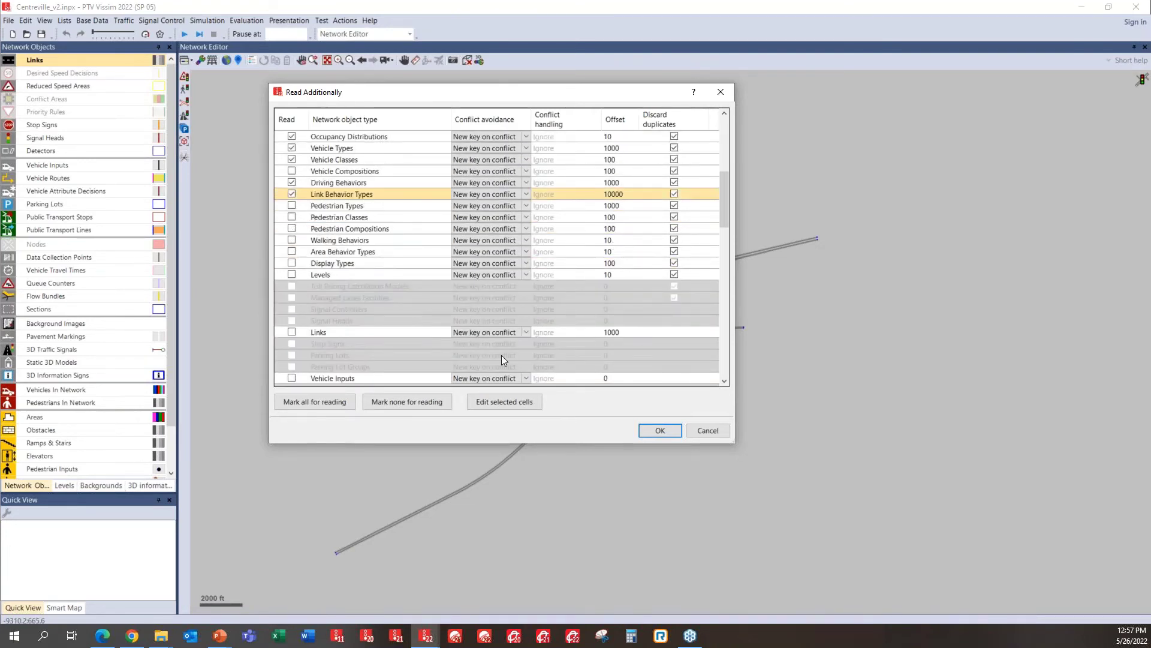
pyautogui.click(660, 430)
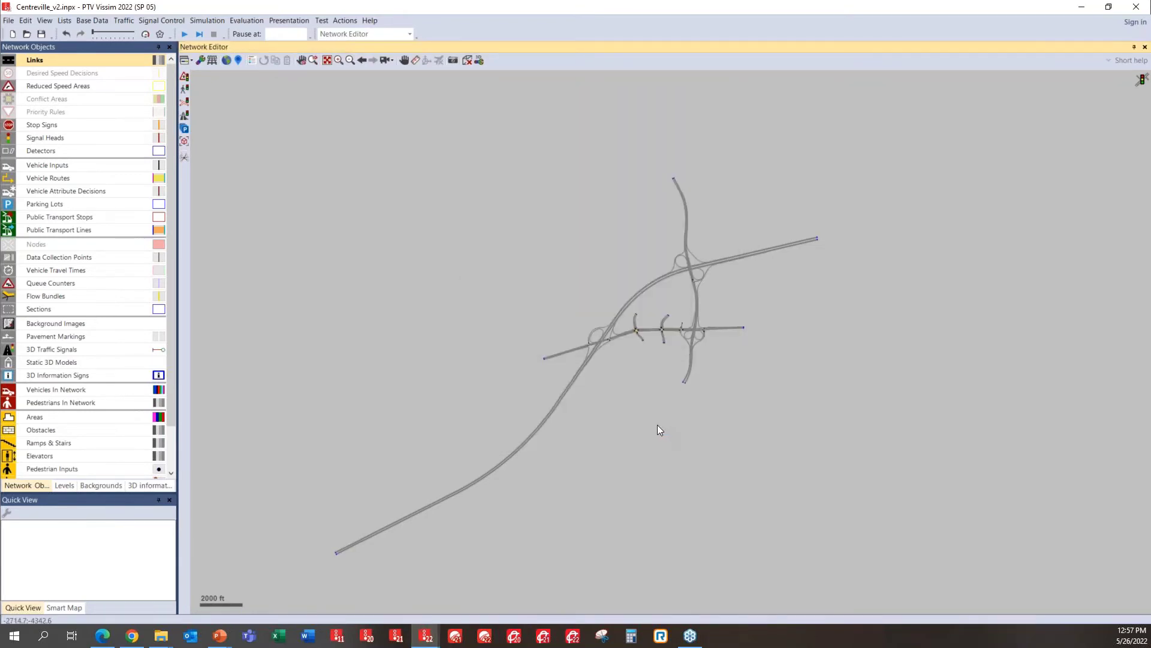
# Open and enlarge the Vehicle Types list to review the 18 types, including Car AV and HGV AV variants
pyautogui.click(95, 19)
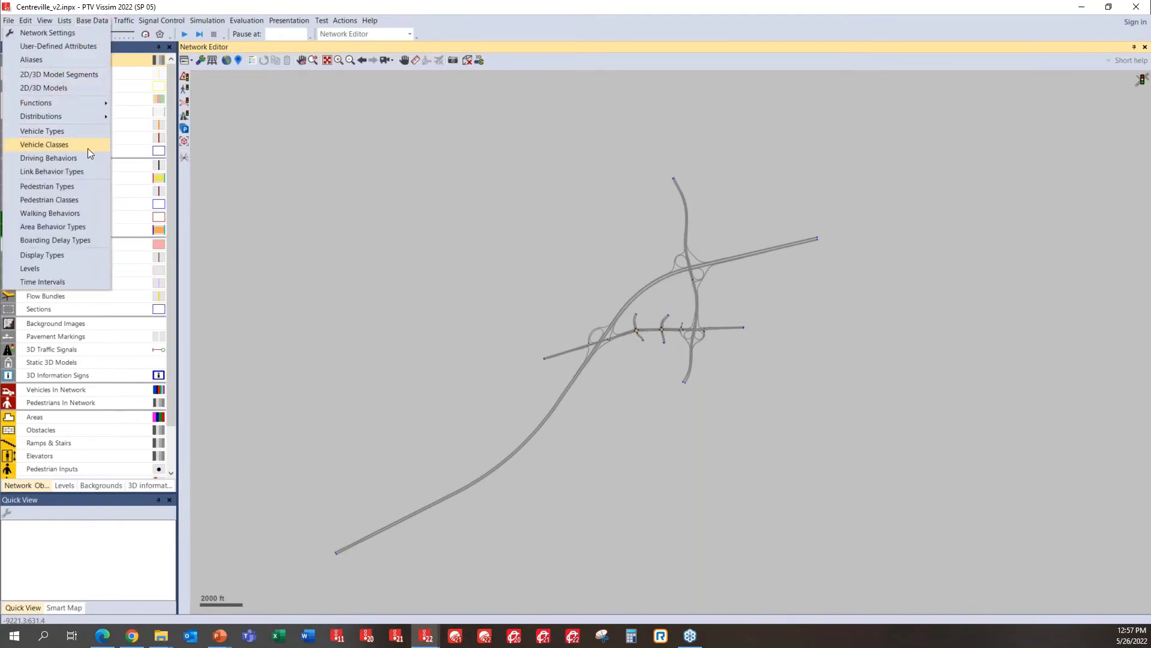
pyautogui.click(84, 132)
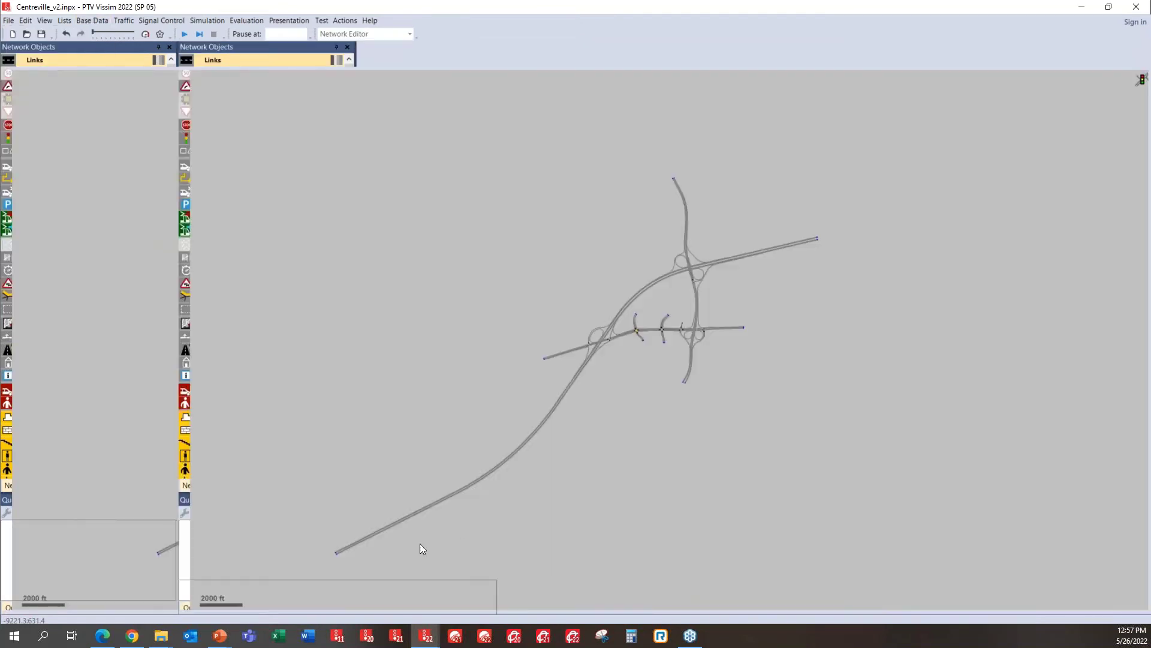
pyautogui.moveTo(445, 565); pyautogui.dragTo(443, 430)
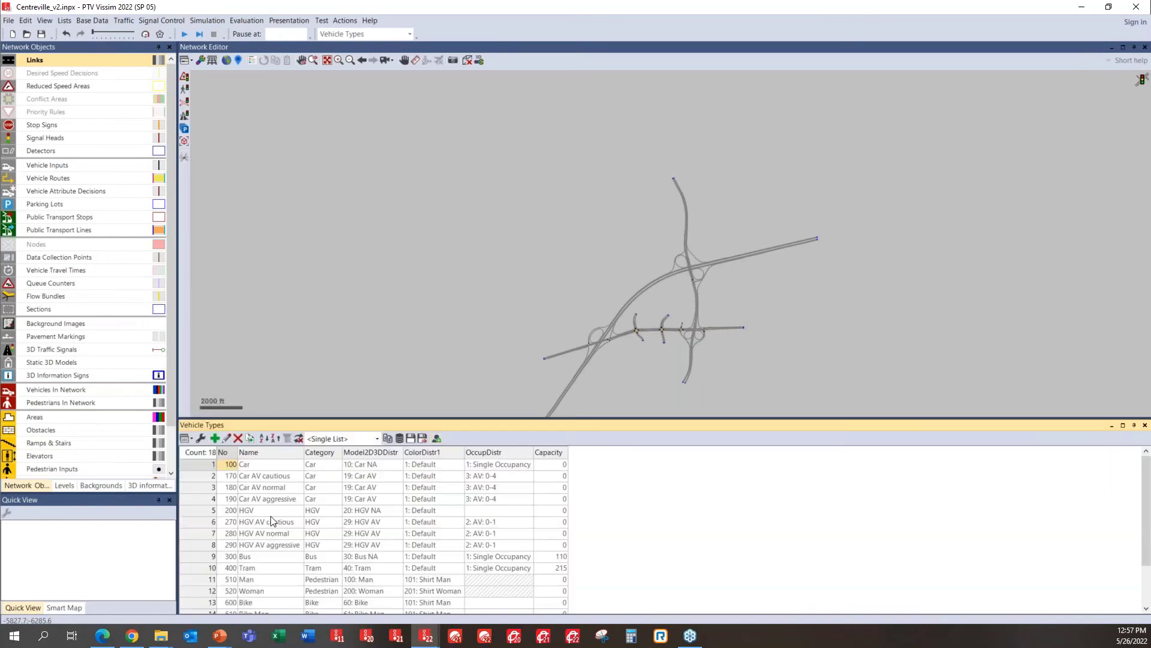
pyautogui.scroll(2, 262, 559)
pyautogui.click(204, 476)
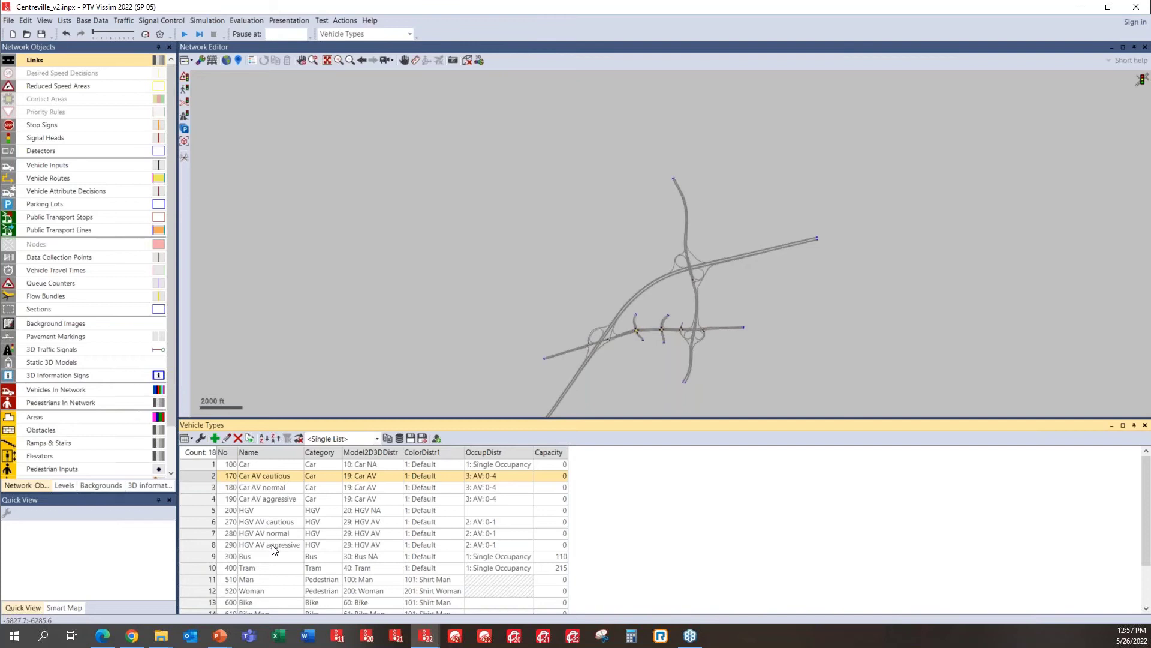
pyautogui.click(377, 349)
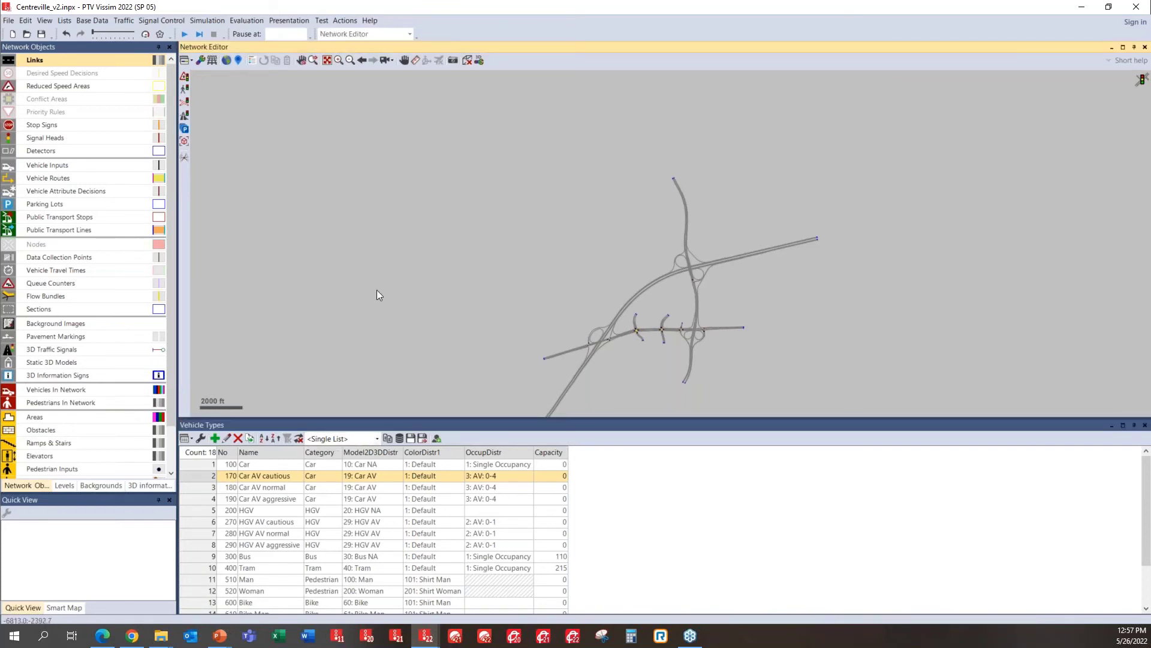
# Open Vehicle Compositions and add a 180: Car AV normal relative flow to Default
pyautogui.click(122, 21)
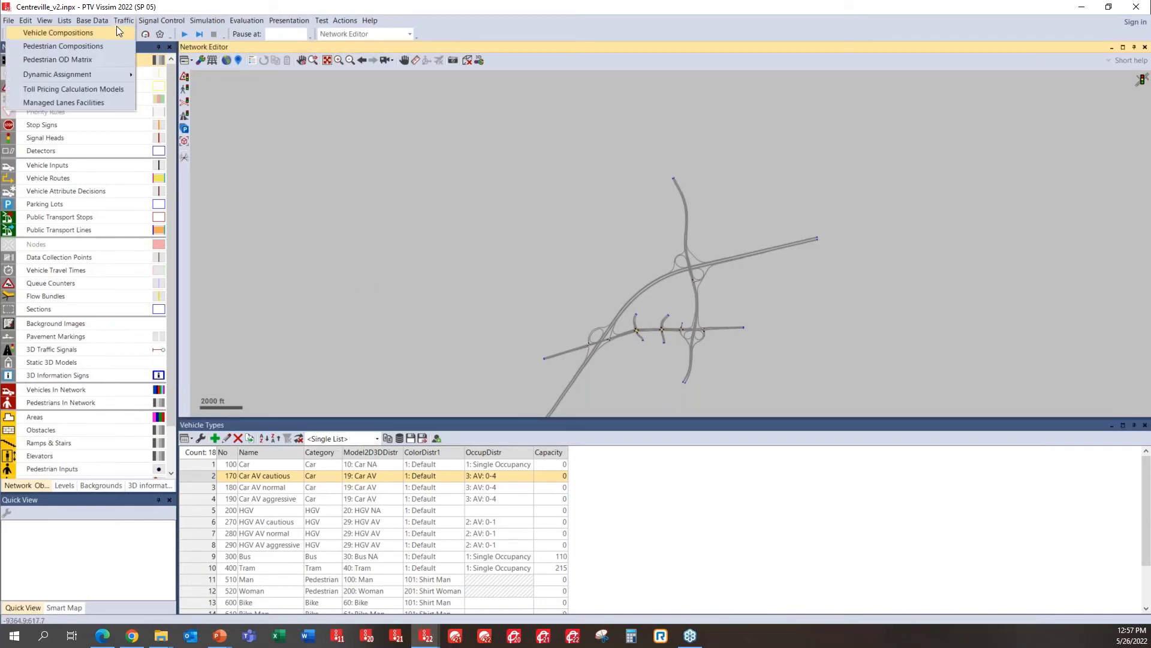
pyautogui.click(115, 33)
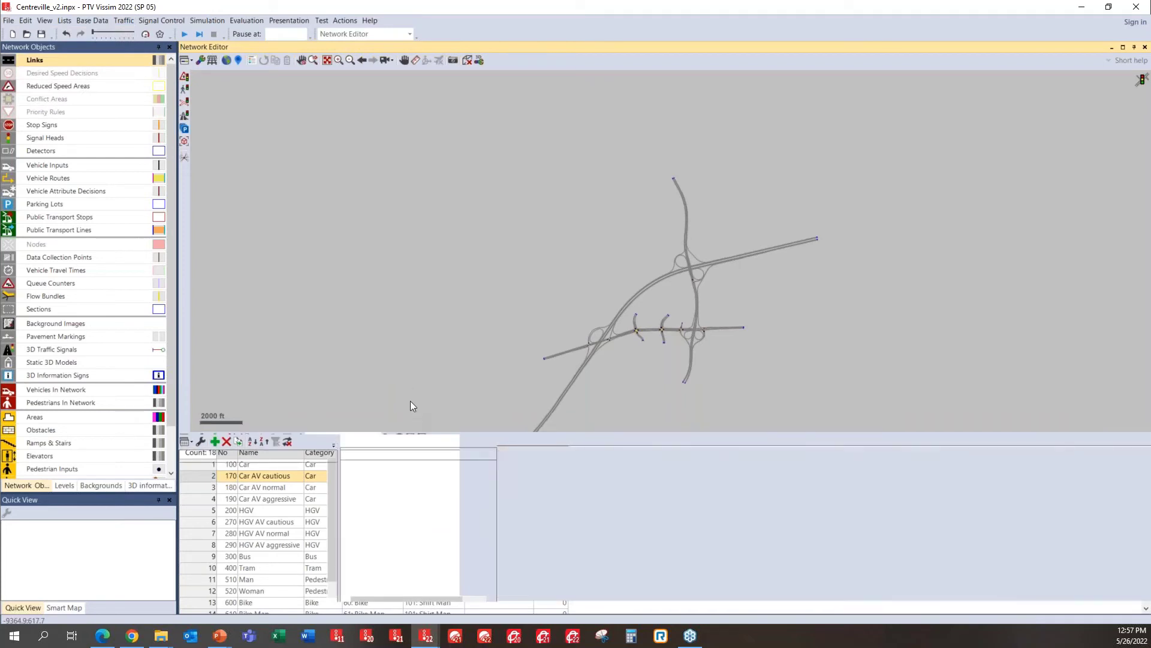
pyautogui.click(204, 481)
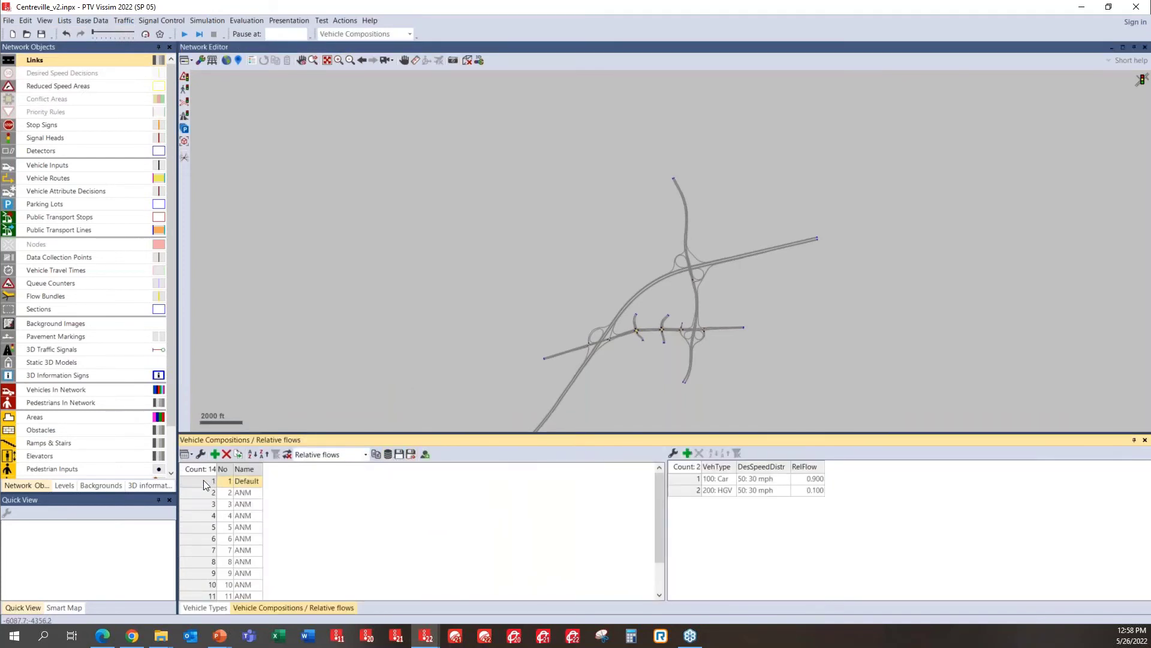
pyautogui.moveTo(699, 435); pyautogui.dragTo(696, 289)
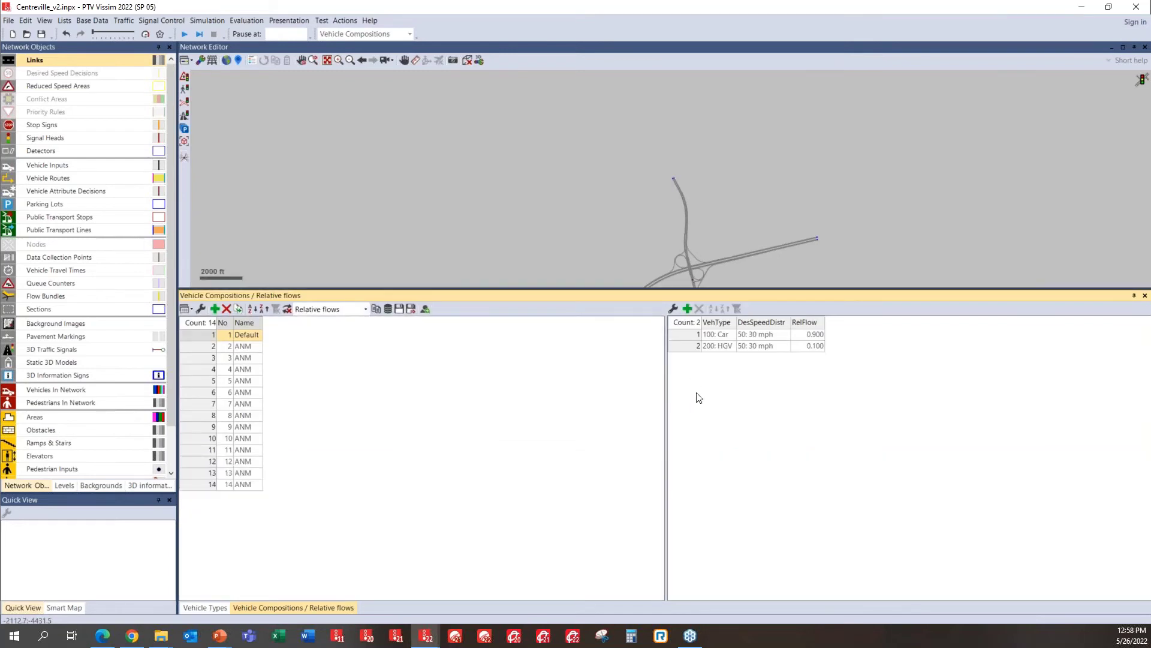
pyautogui.click(687, 308)
pyautogui.click(731, 346)
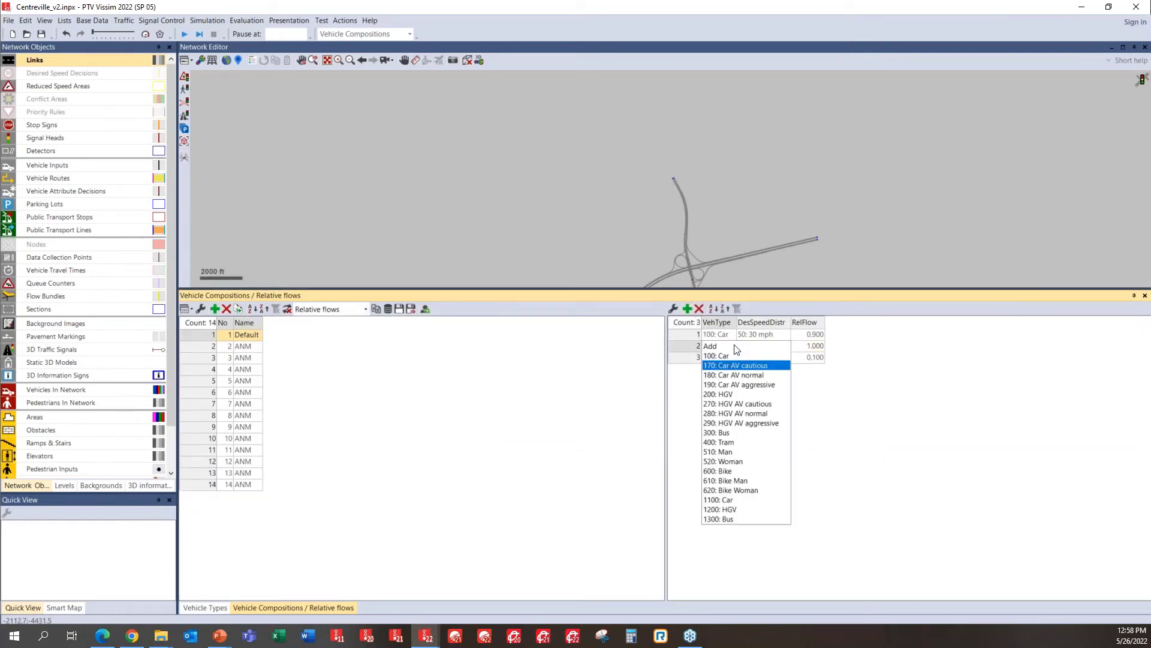
pyautogui.click(731, 359)
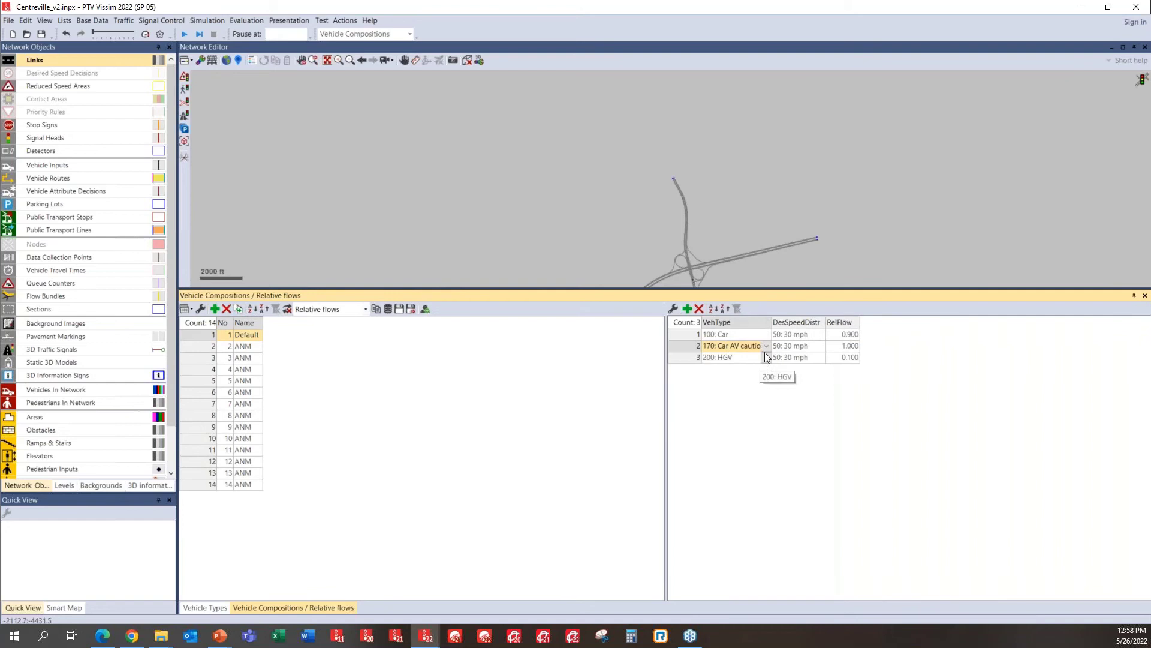
pyautogui.click(766, 347)
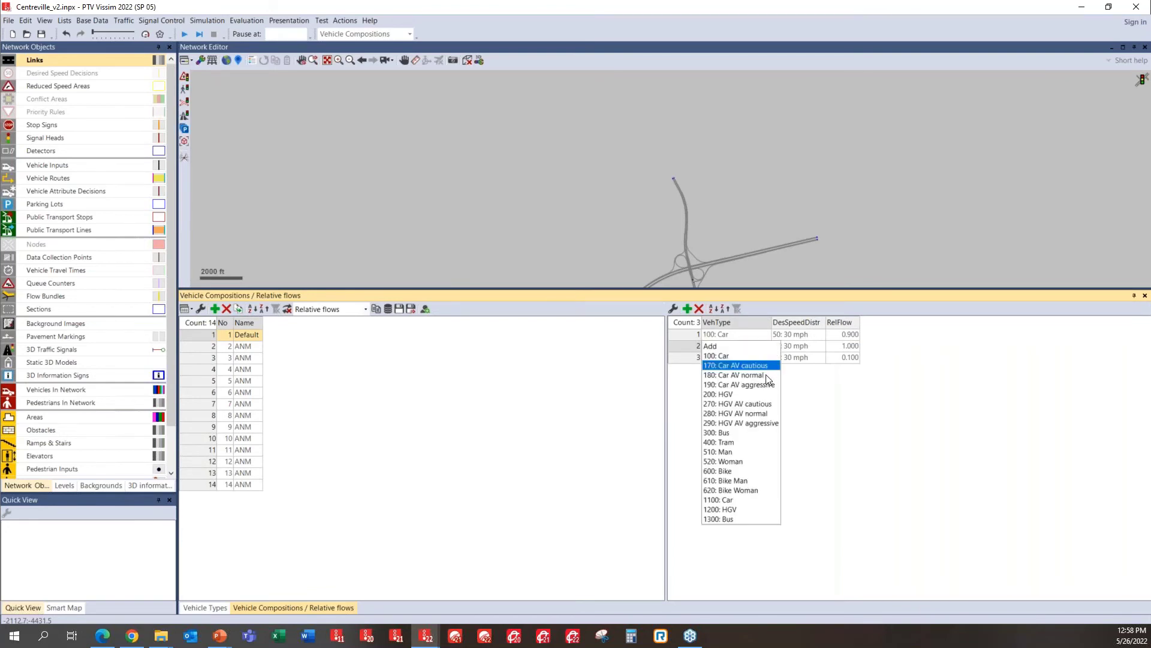
pyautogui.click(766, 375)
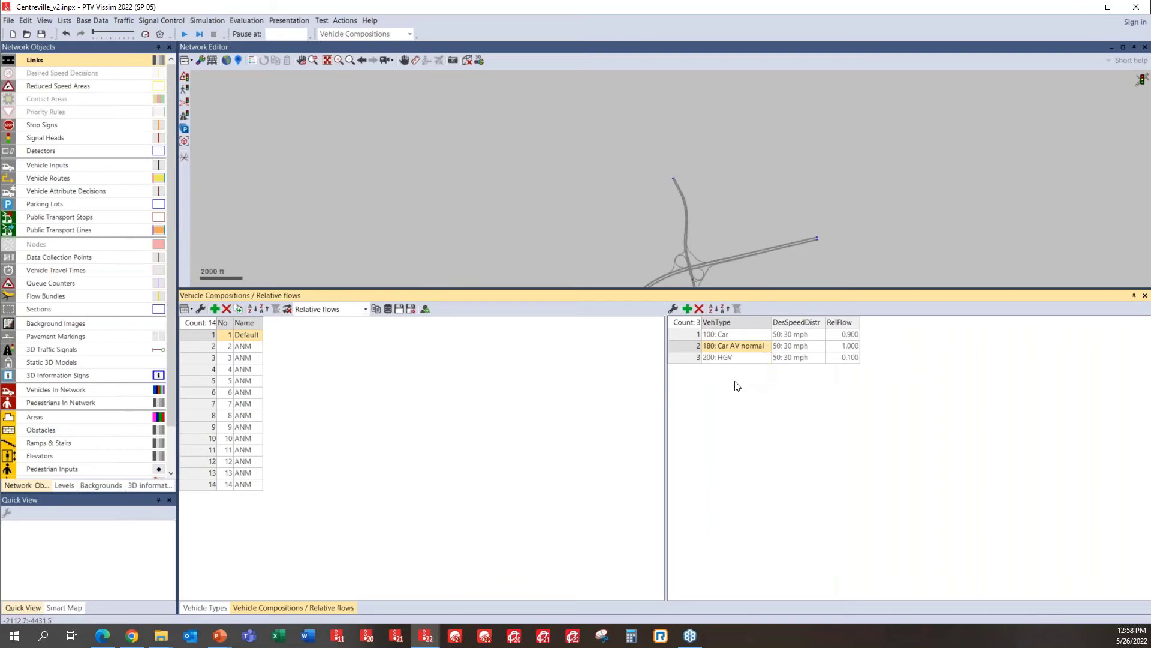
# Add a second relative flow for 280: HGV AV normal
pyautogui.click(686, 309)
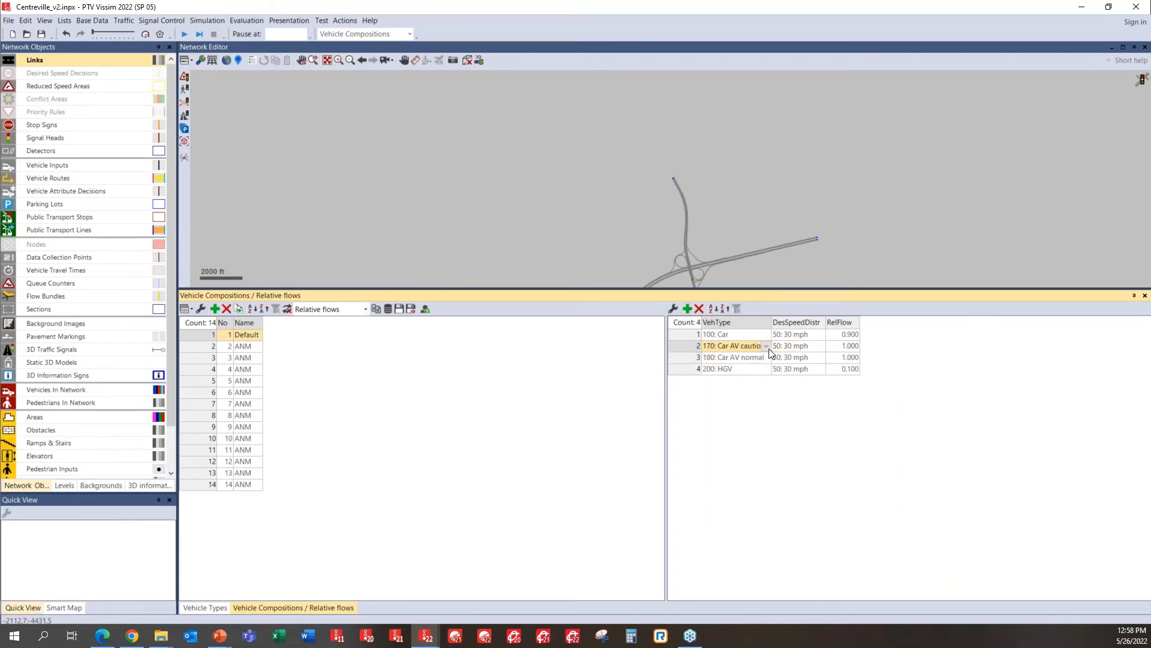
pyautogui.click(769, 346)
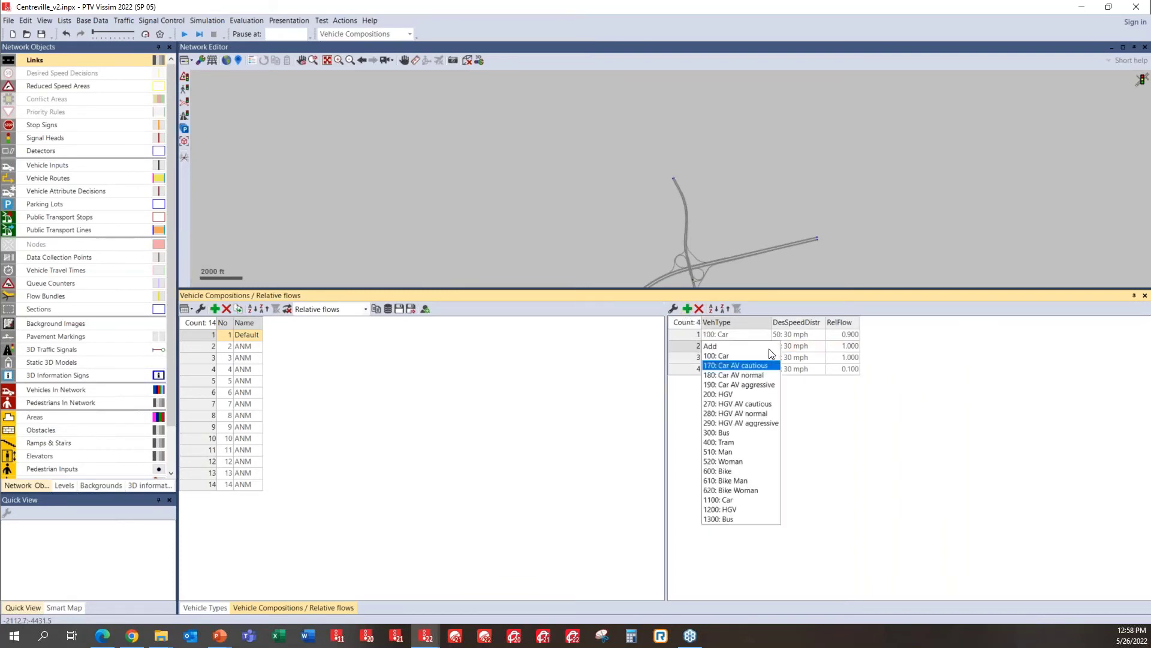
pyautogui.click(758, 413)
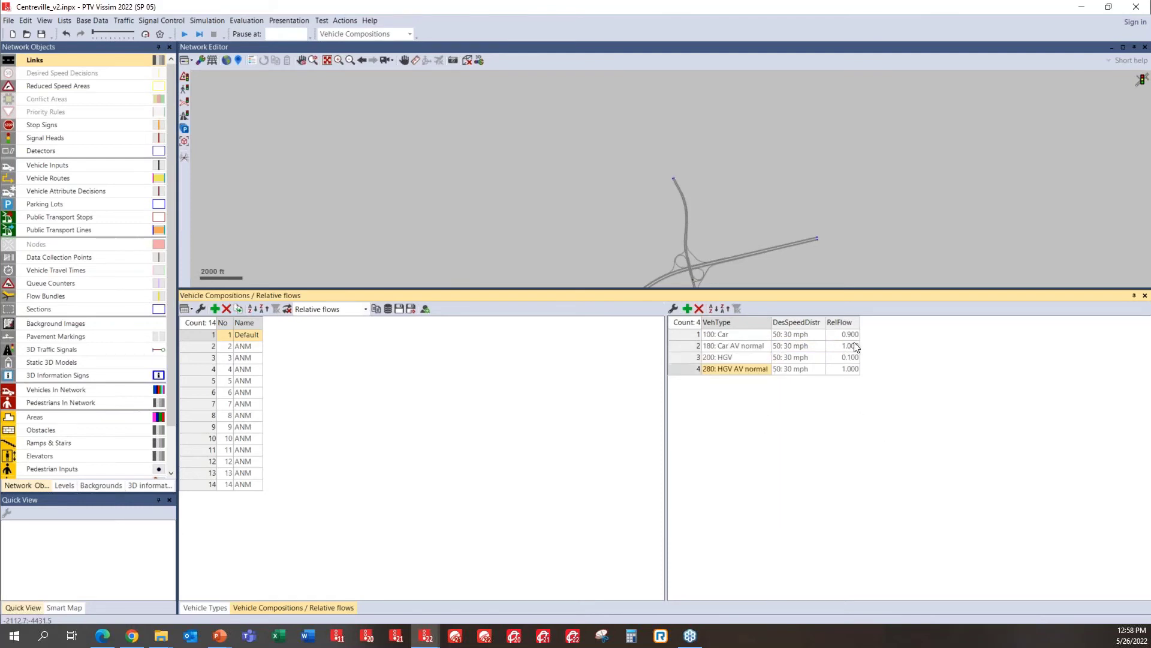
# Widen RelFlow and enter 0.45 Car, 0.45 Car AV normal, 0.05 HGV, 0.05 HGV AV normal
pyautogui.moveTo(860, 322); pyautogui.dragTo(919, 323)
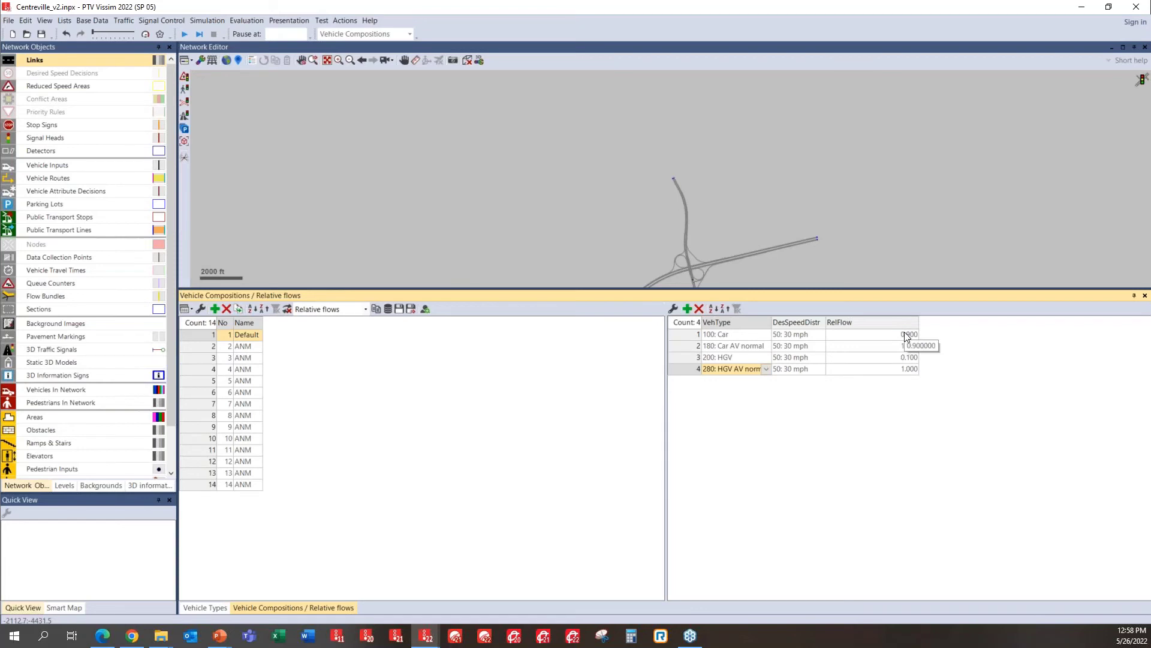
pyautogui.click(905, 336)
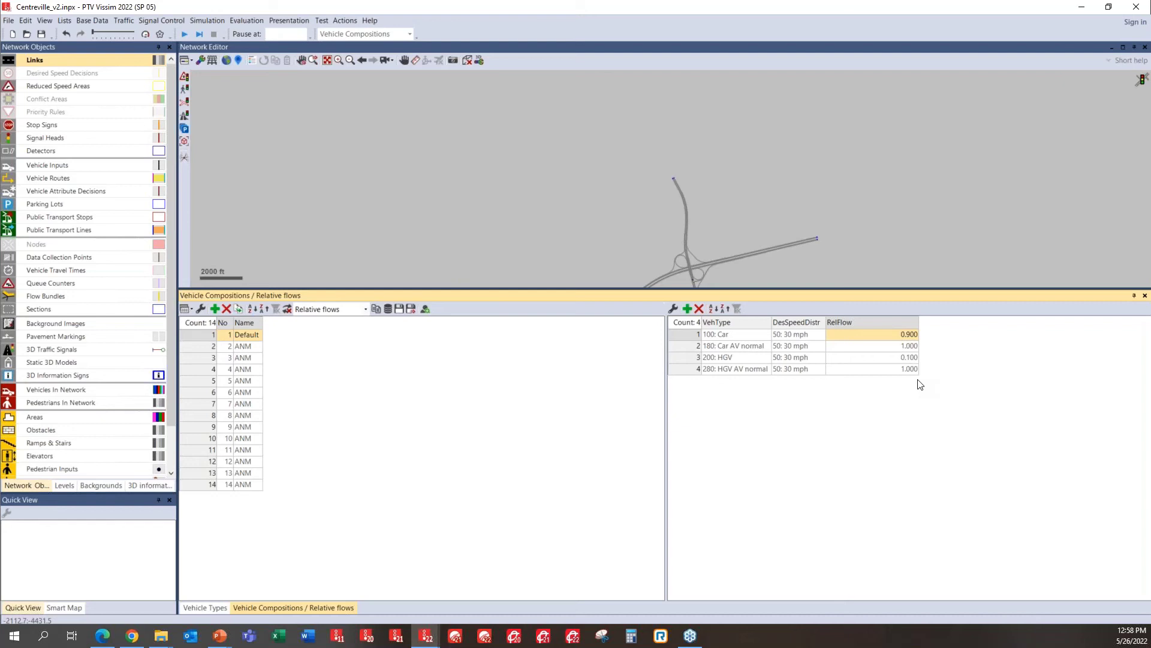
pyautogui.write('0.45')
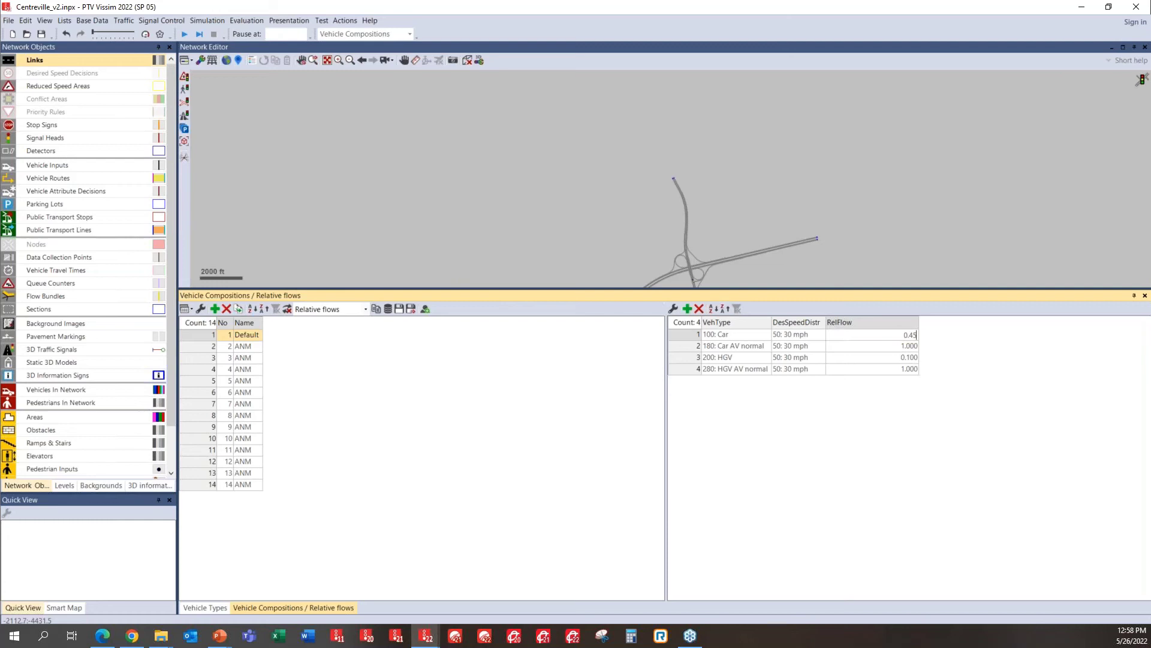
pyautogui.press('Return')
pyautogui.write('0.45')
pyautogui.press('Return')
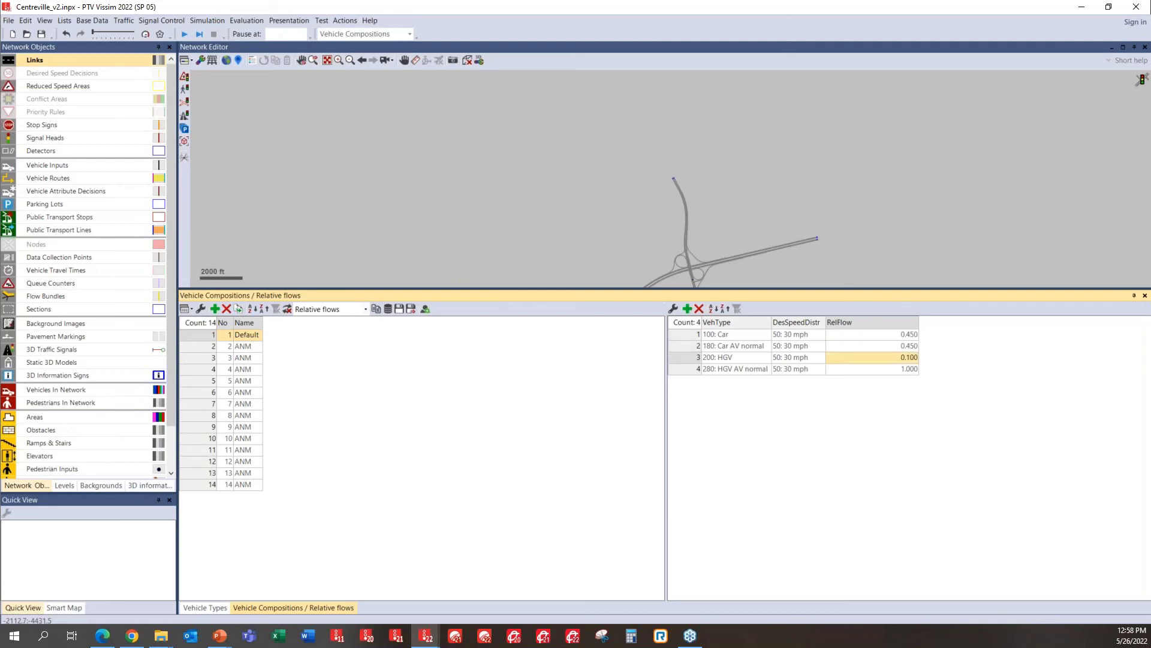
pyautogui.write('0.05')
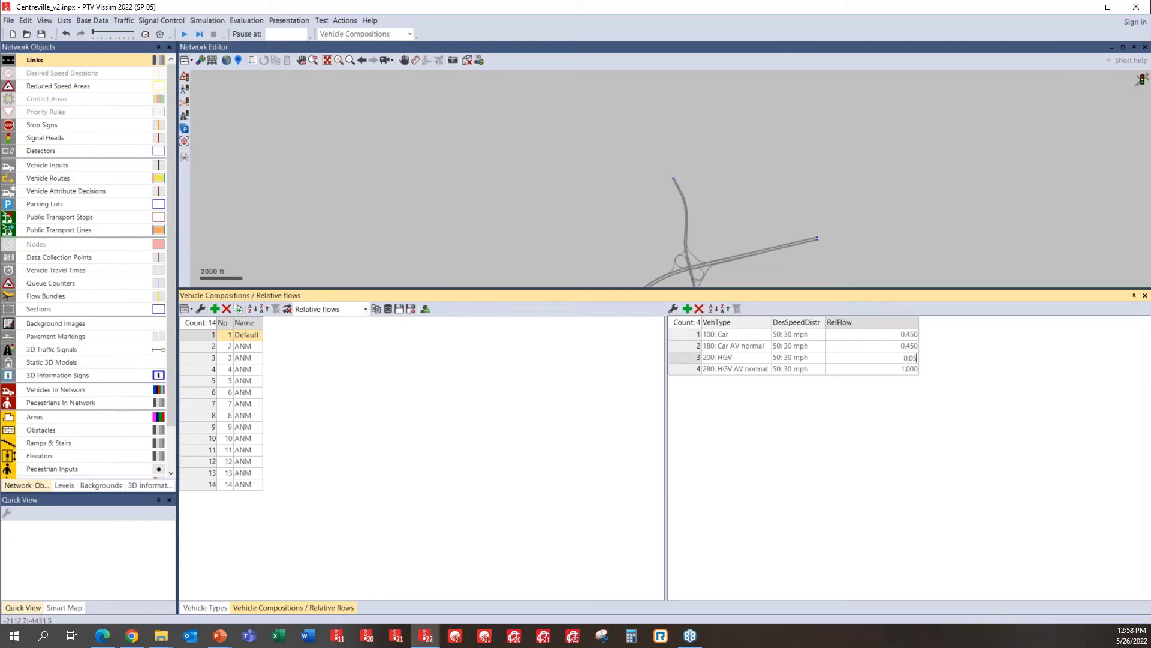
pyautogui.press('Return')
pyautogui.write('0.05')
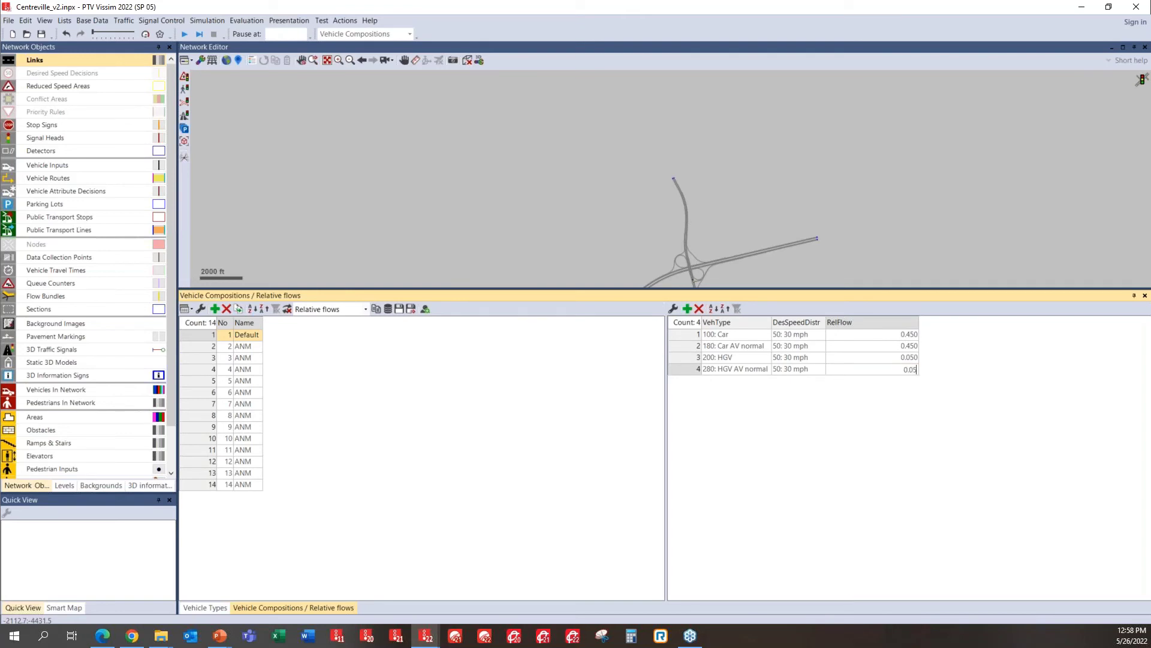
pyautogui.press('Return')
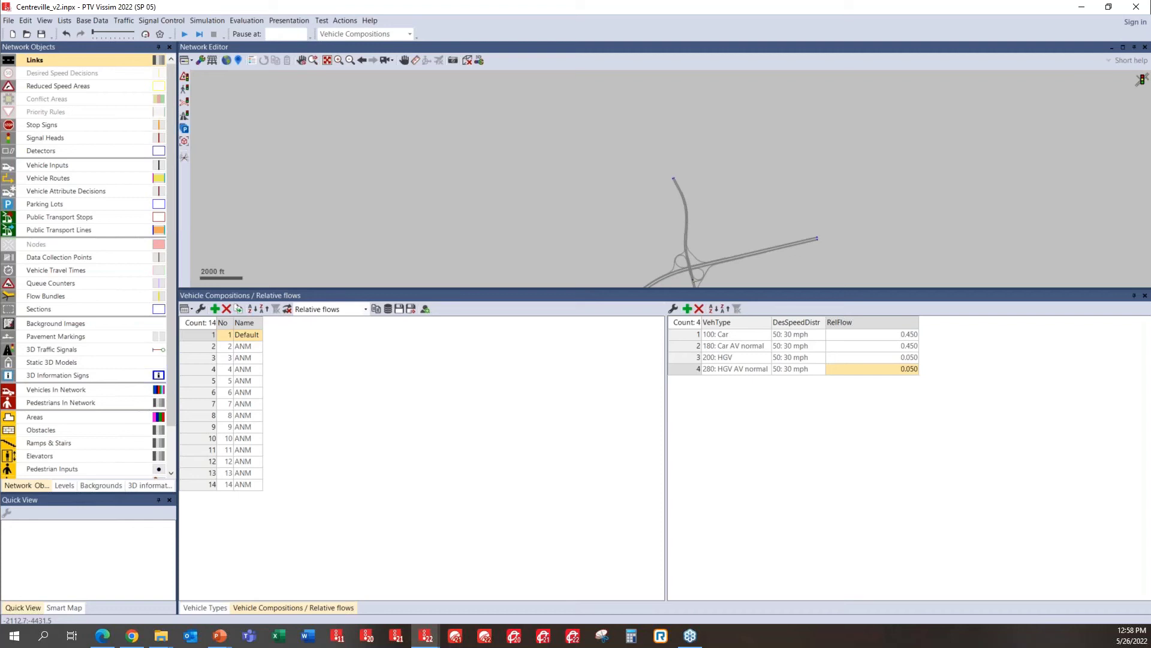
pyautogui.click(394, 176)
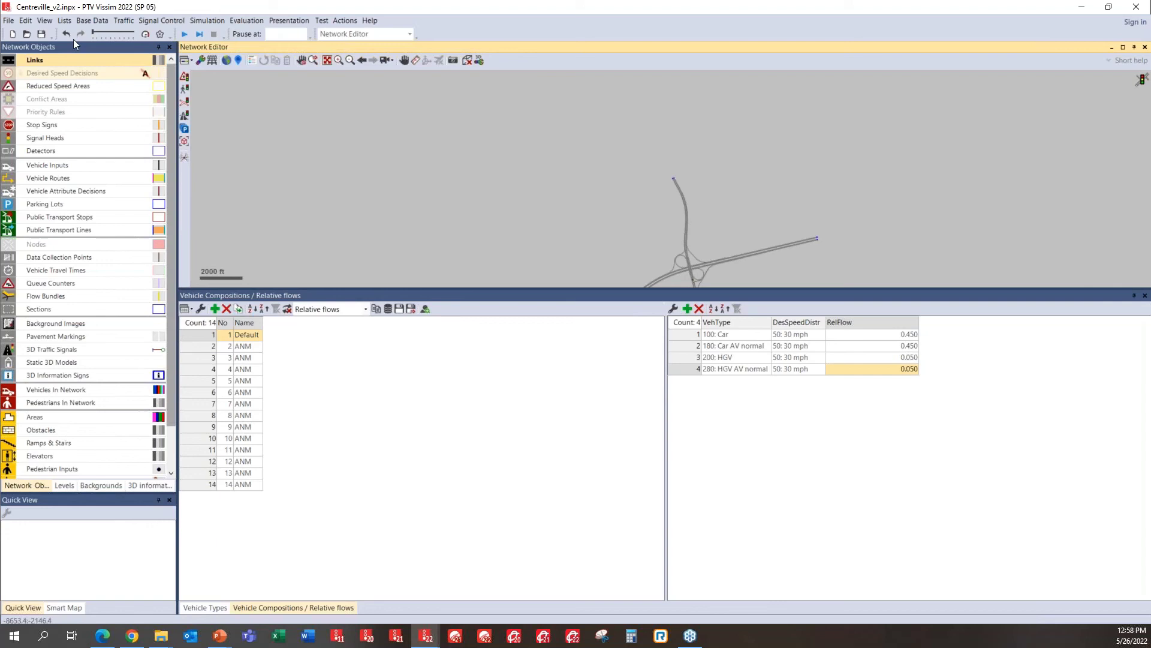
pyautogui.click(8, 20)
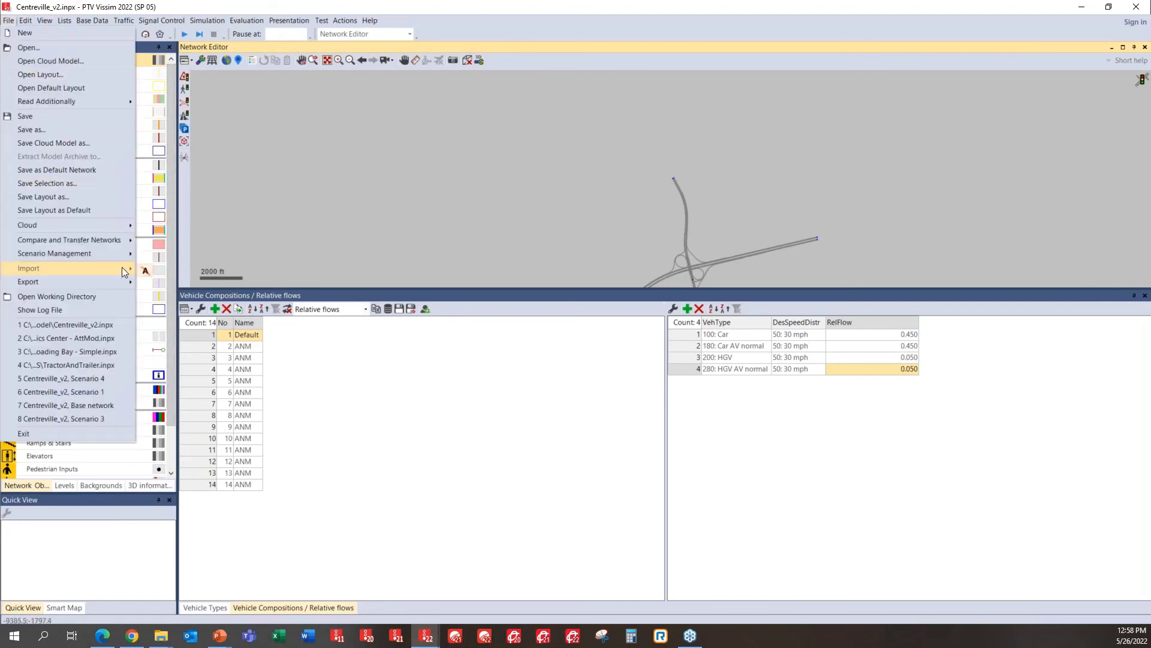
pyautogui.moveTo(111, 257)
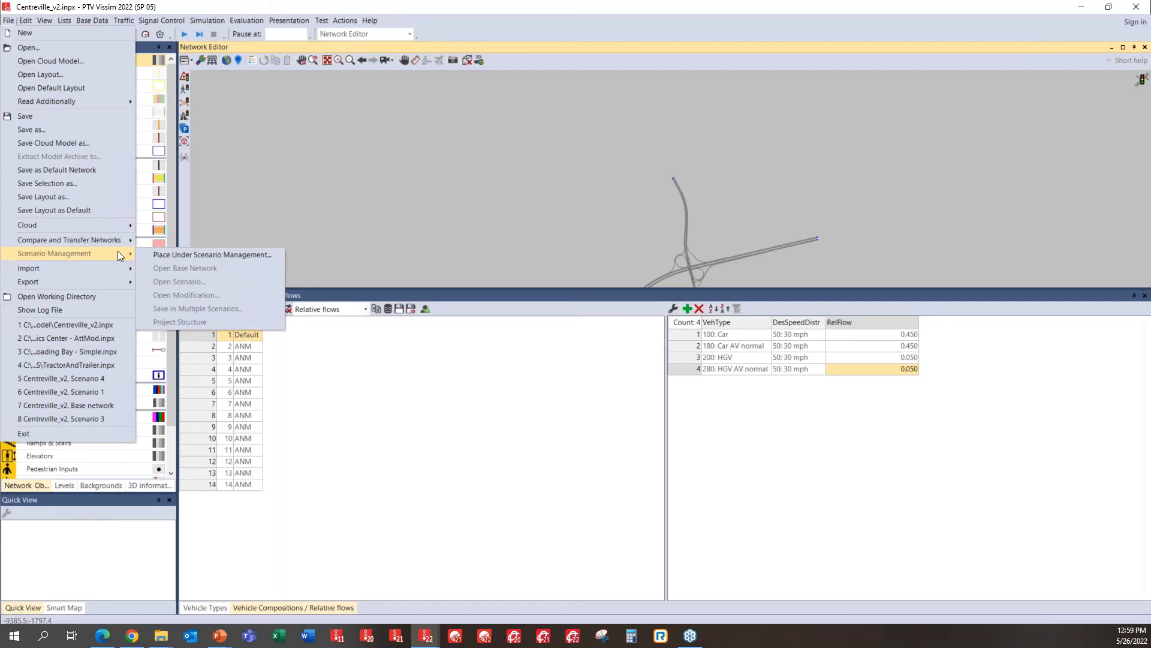
pyautogui.click(386, 224)
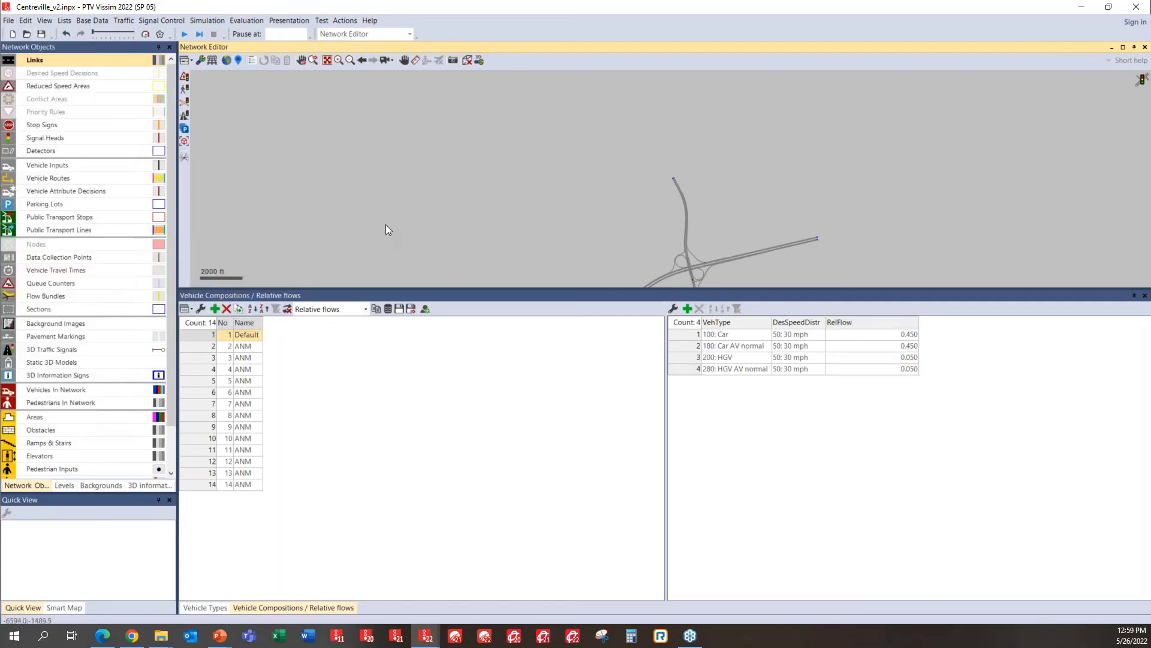
# Enlarge the Network Editor, then zoom out and pan to fit the whole Centreville network
pyautogui.moveTo(682, 288); pyautogui.dragTo(689, 393)
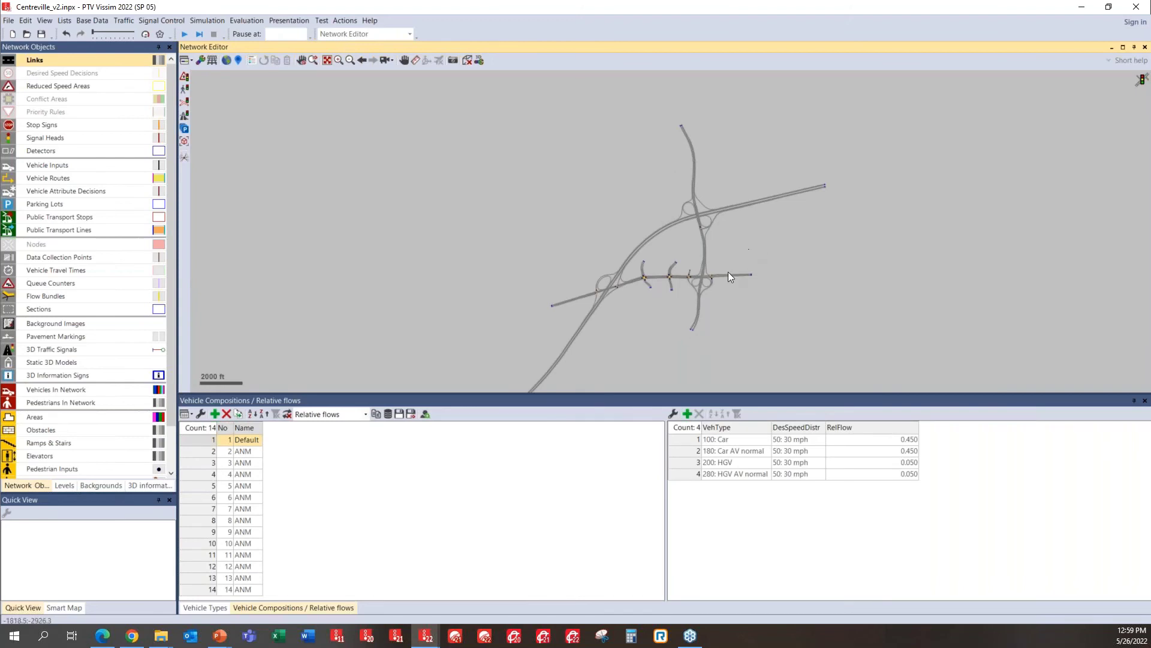
pyautogui.scroll(-2, 728, 272)
pyautogui.moveTo(729, 255); pyautogui.dragTo(737, 228)
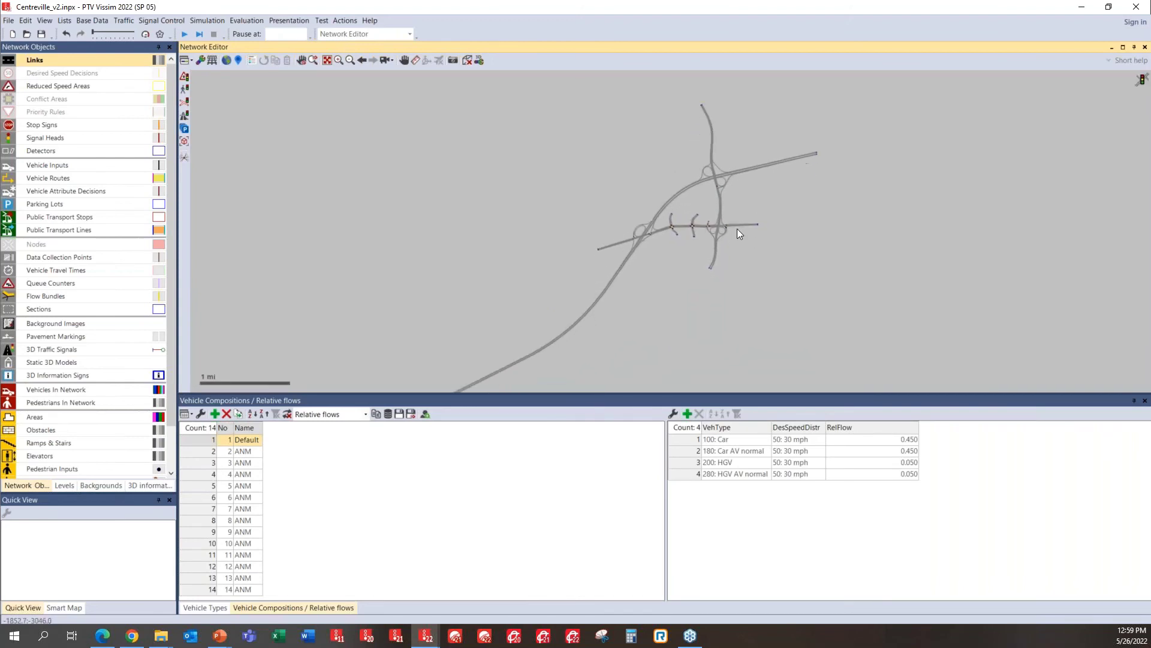